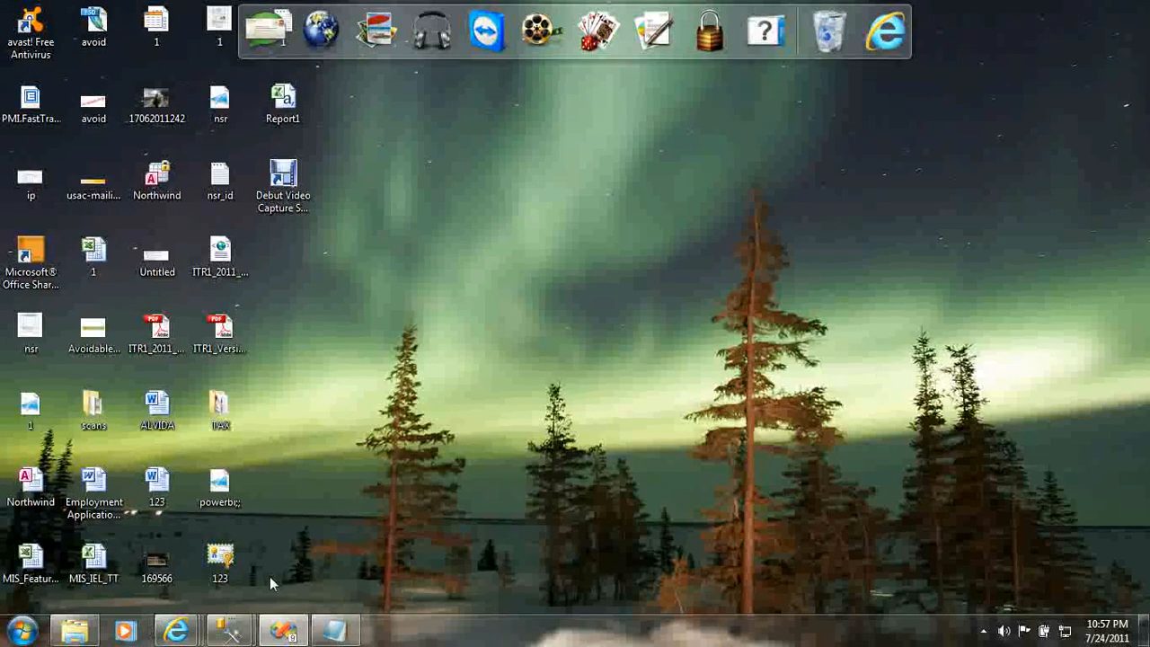
- Maximize the second Management Studio window and review the monthno, Gender and SalesCount results and the '01-jan-01' start date
{"action": "mouse_move", "coordinate": [228, 630]}
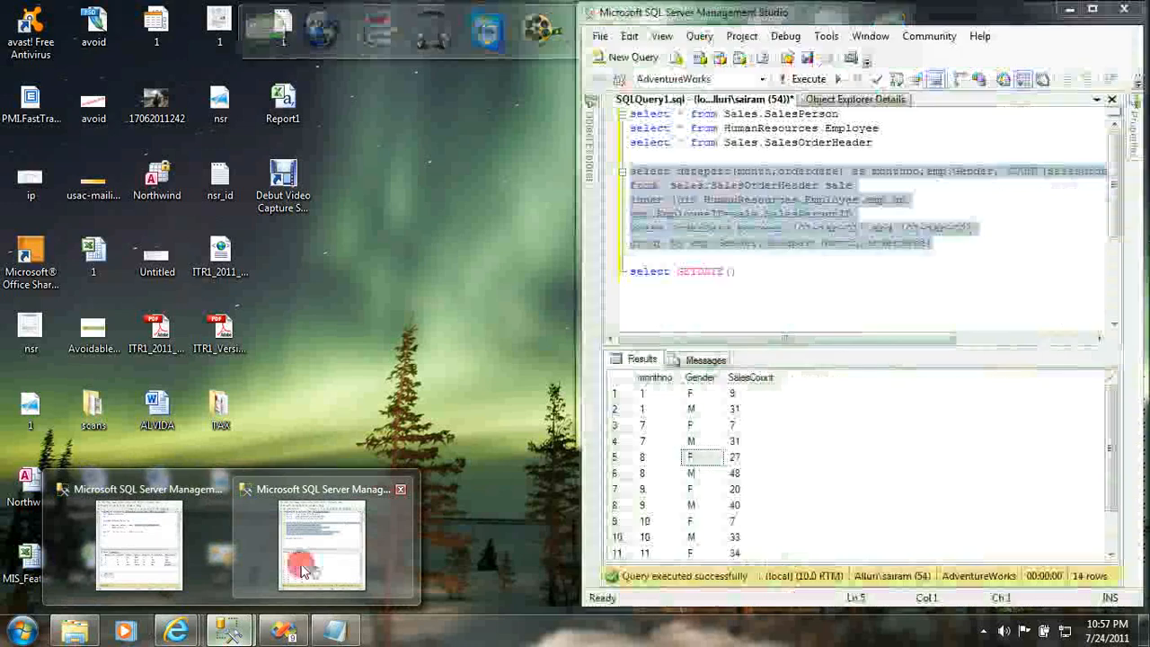
{"action": "left_click", "coordinate": [301, 566]}
{"action": "double_click", "coordinate": [947, 17]}
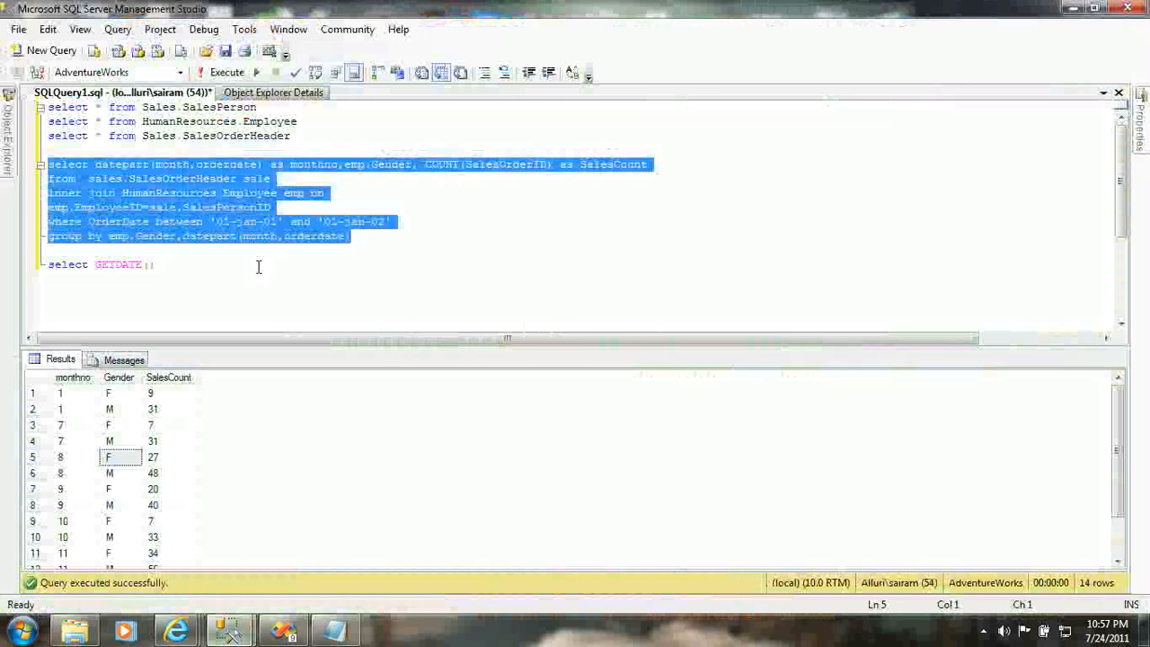
{"action": "left_click", "coordinate": [79, 378]}
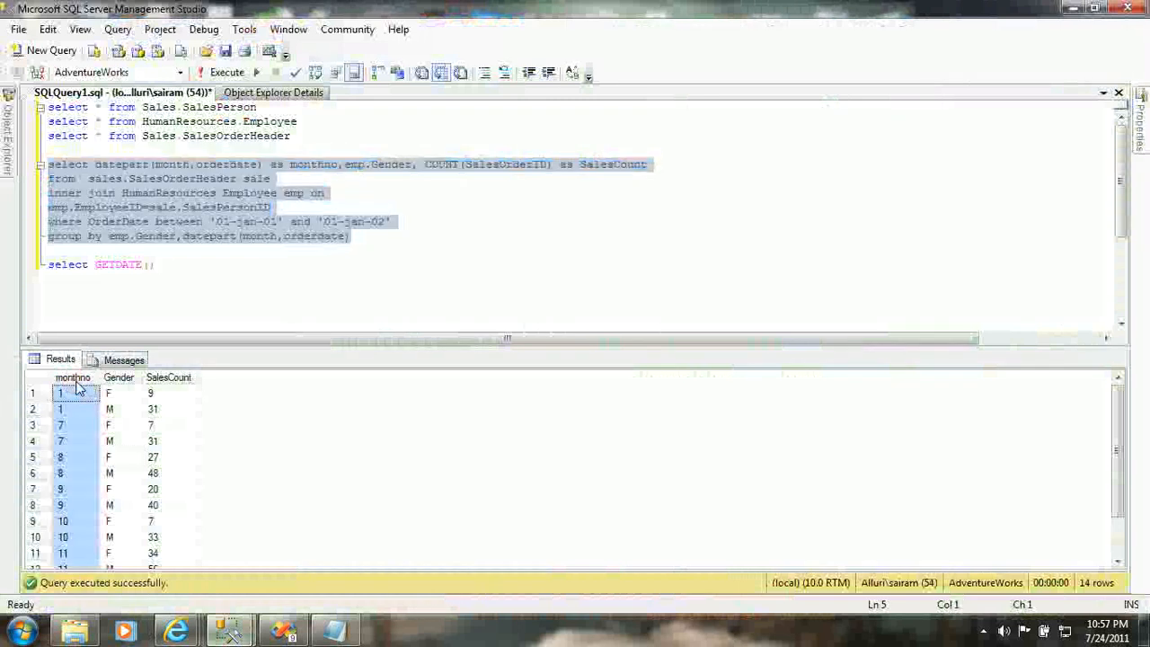
{"action": "left_click", "coordinate": [117, 377]}
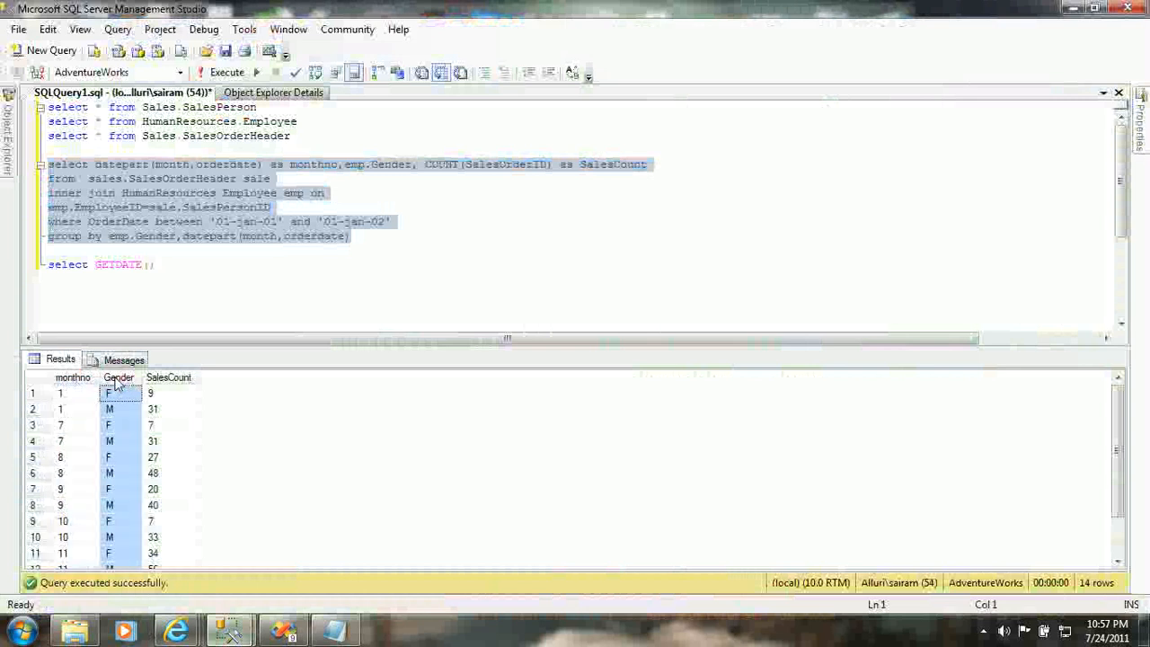
{"action": "left_click", "coordinate": [170, 377]}
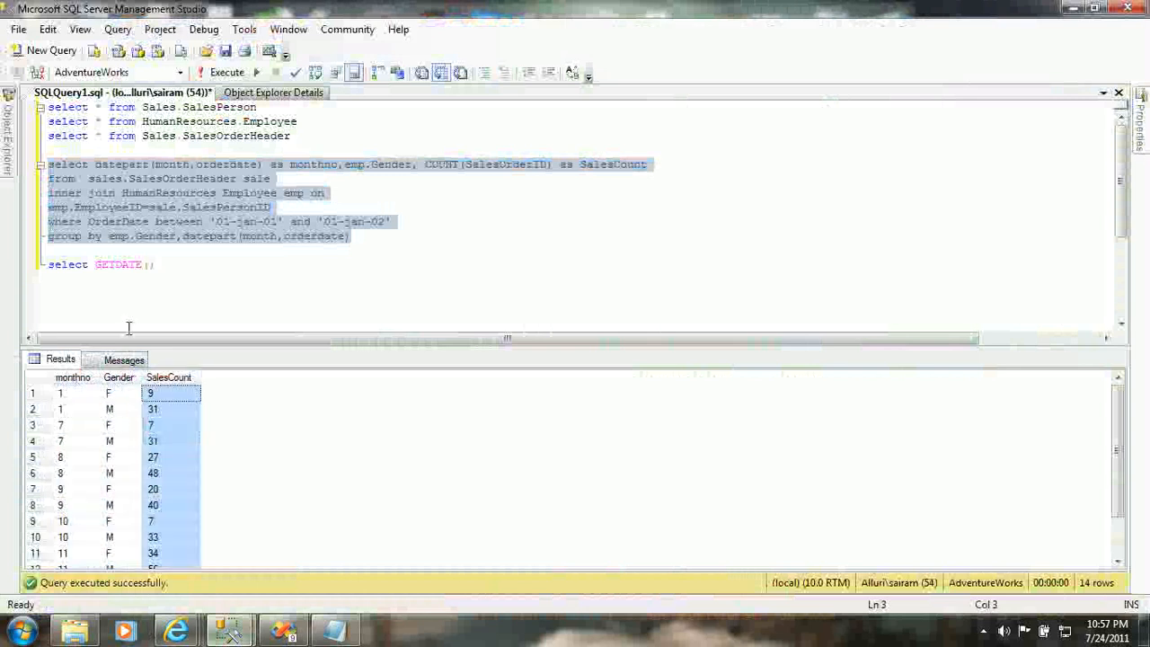
{"action": "left_click", "coordinate": [266, 221]}
{"action": "left_click_drag", "start_coordinate": [209, 221], "coordinate": [393, 221]}
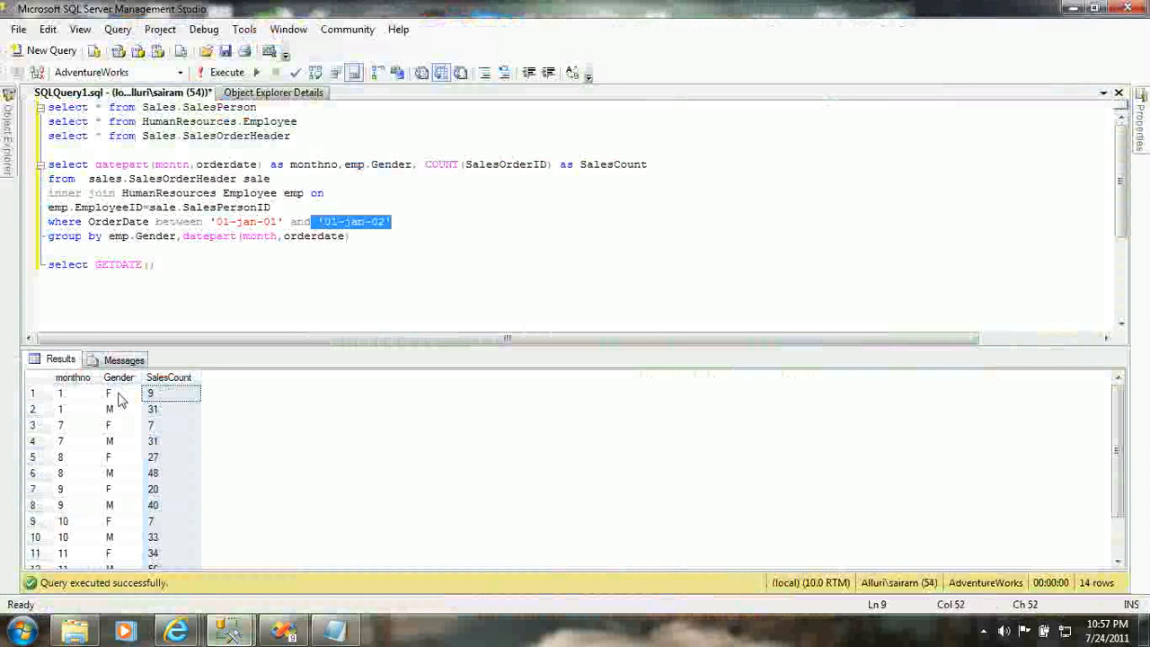
- Run the selected datepart query, returning month 1 with SalesCount 9 for F and 31 for M
{"action": "left_click", "coordinate": [354, 234]}
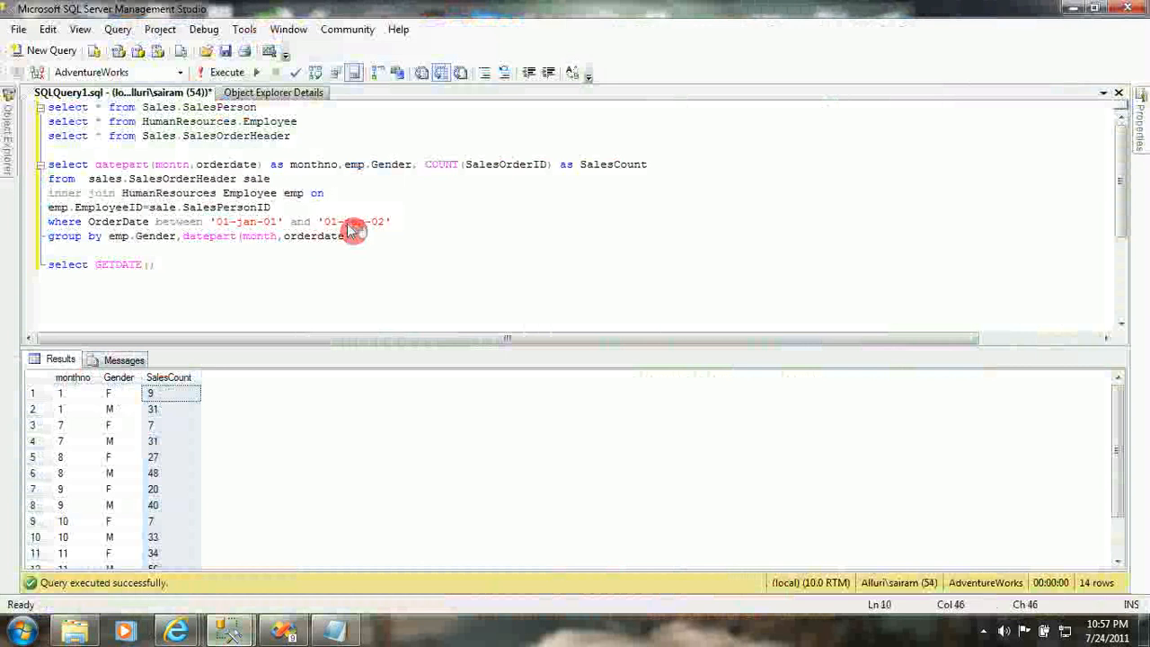
{"action": "left_click_drag", "start_coordinate": [354, 235], "coordinate": [36, 165]}
{"action": "left_click", "coordinate": [222, 71]}
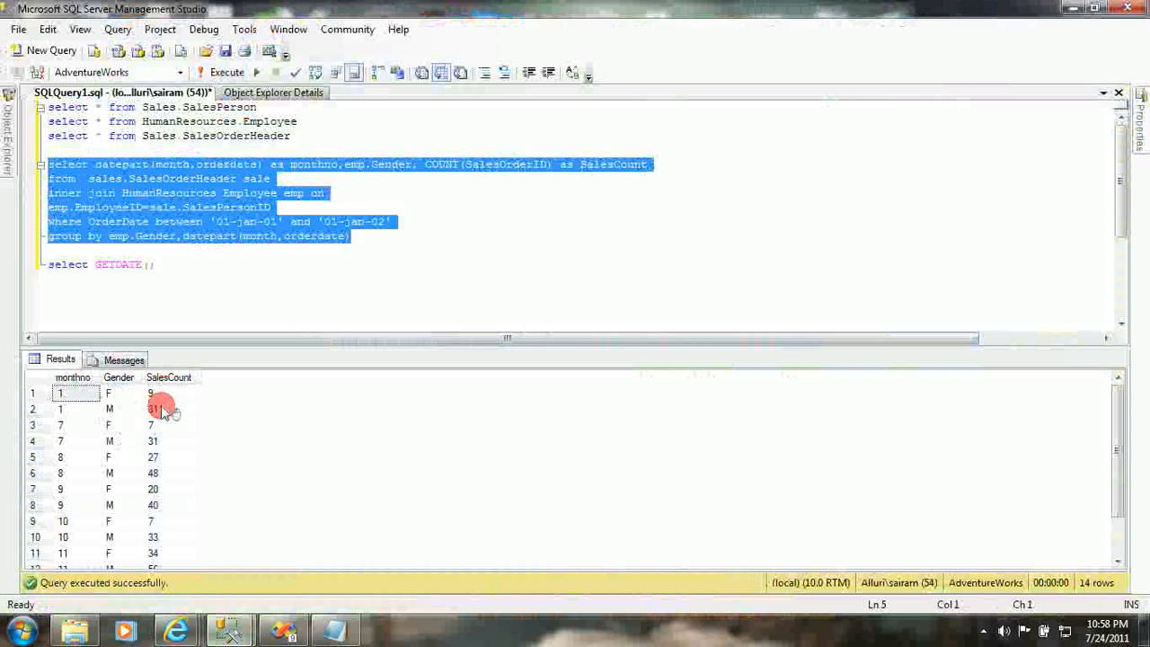
{"action": "left_click", "coordinate": [162, 411]}
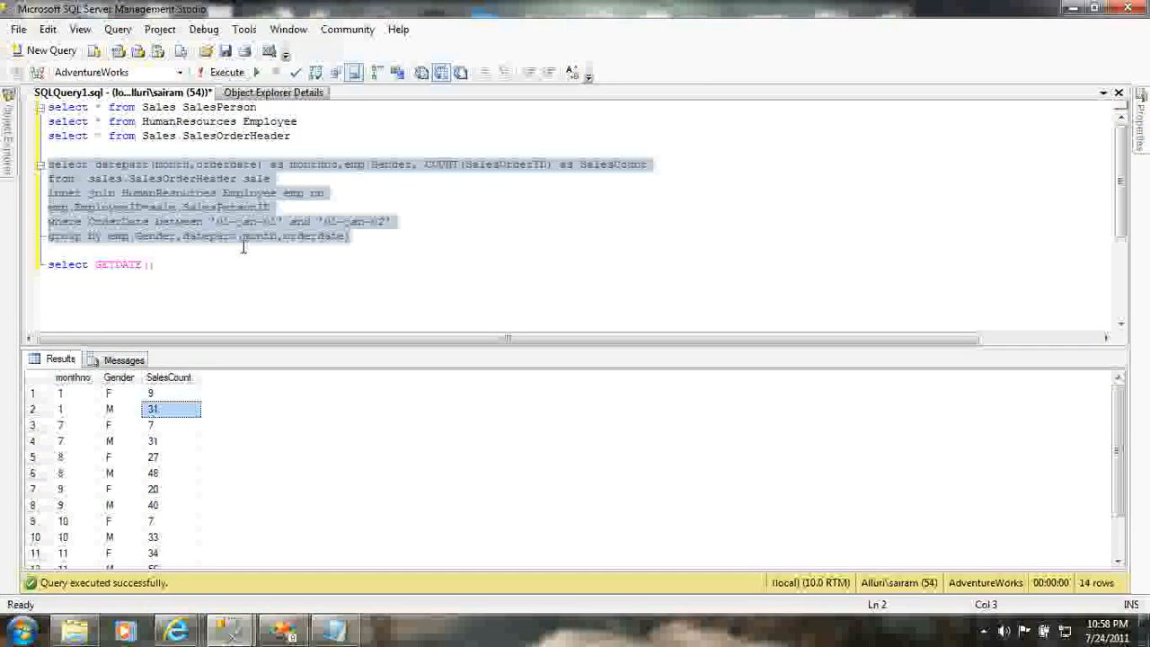
- Launch Business Intelligence Development Studio from the Microsoft SQL Server 2008 Start menu folder
{"action": "left_click", "coordinate": [23, 632]}
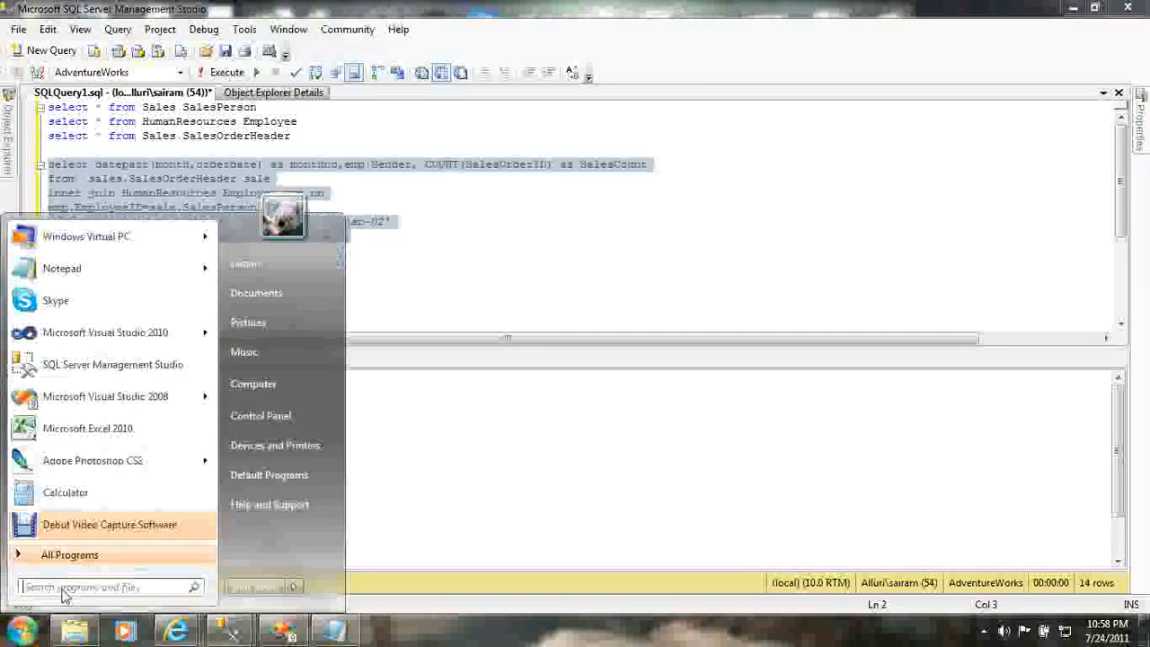
{"action": "mouse_move", "coordinate": [100, 409]}
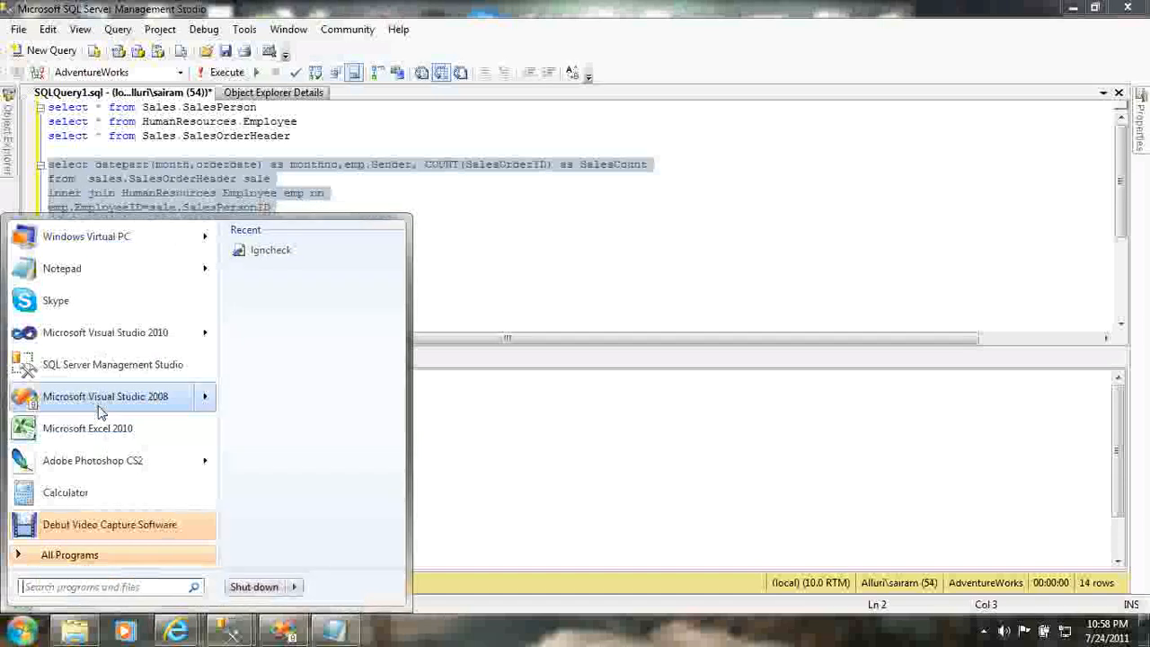
{"action": "left_click", "coordinate": [115, 555]}
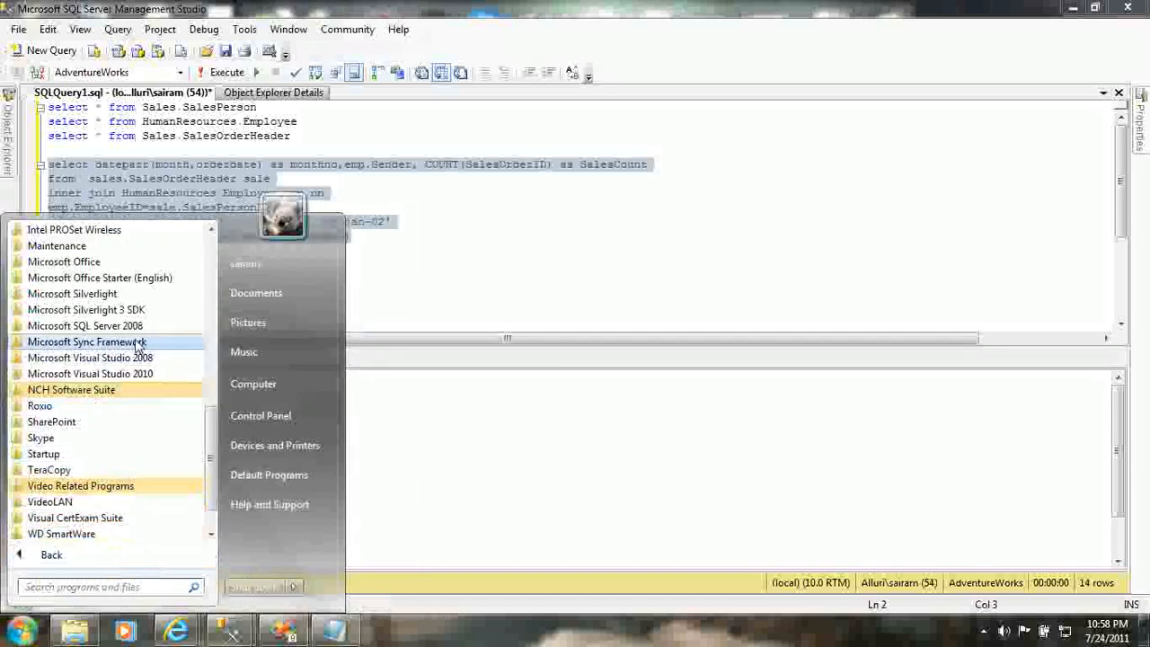
{"action": "left_click", "coordinate": [135, 326]}
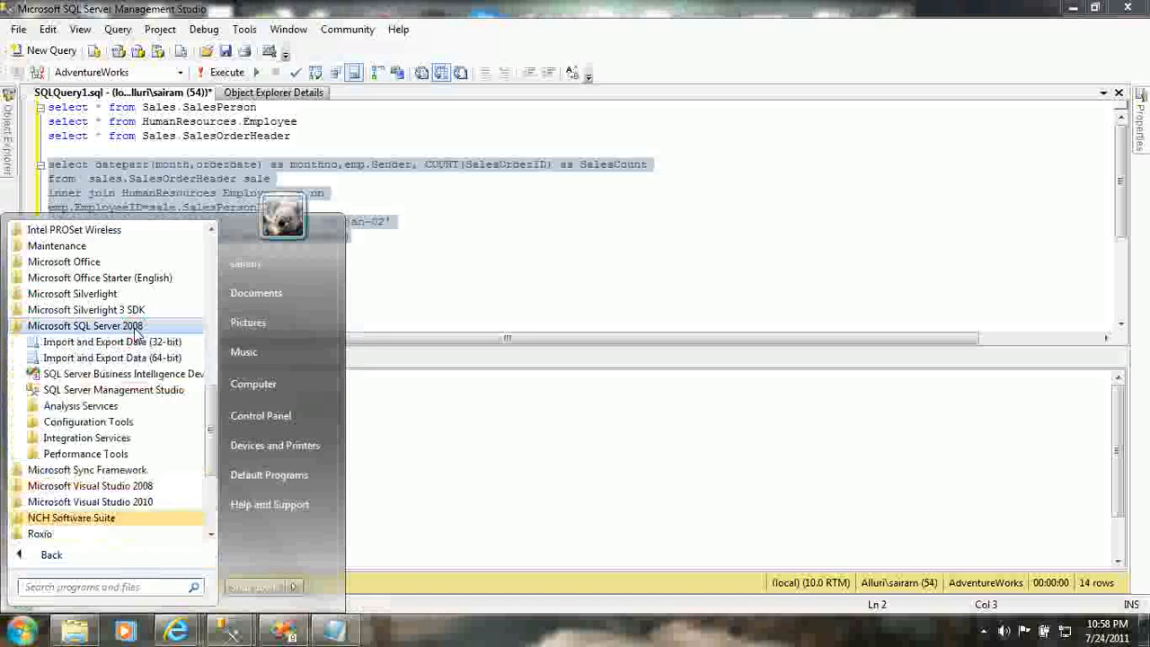
{"action": "left_click", "coordinate": [148, 377]}
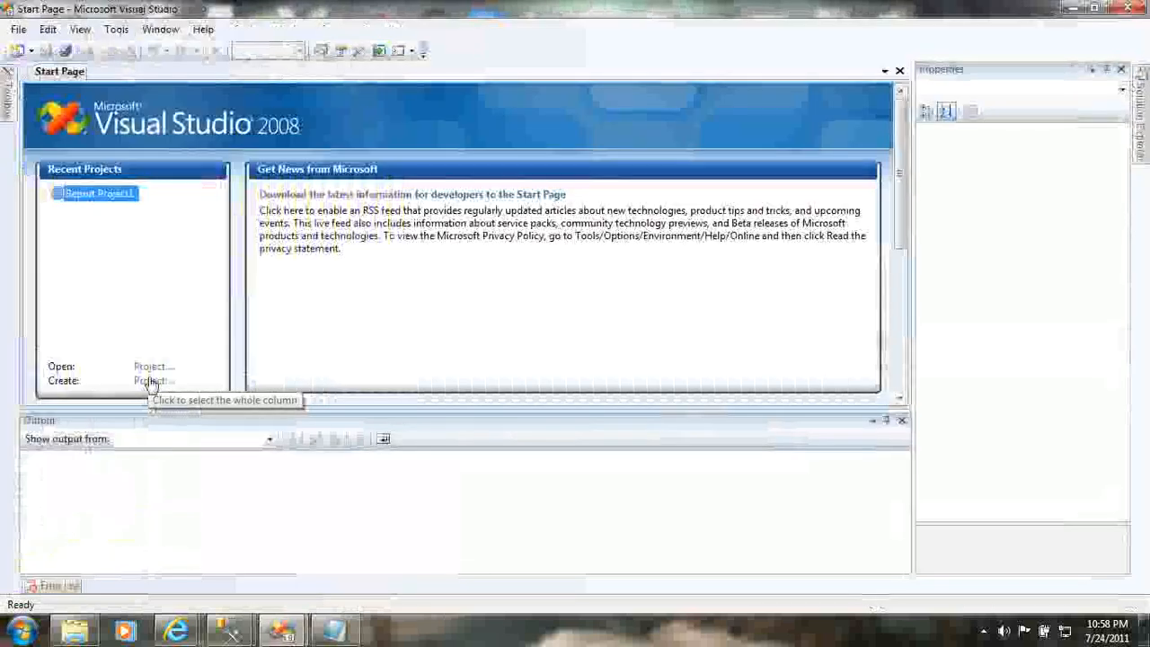
- Auto-hide the Output and Properties panels to widen the workspace
{"action": "left_click", "coordinate": [877, 420]}
{"action": "left_click", "coordinate": [886, 422]}
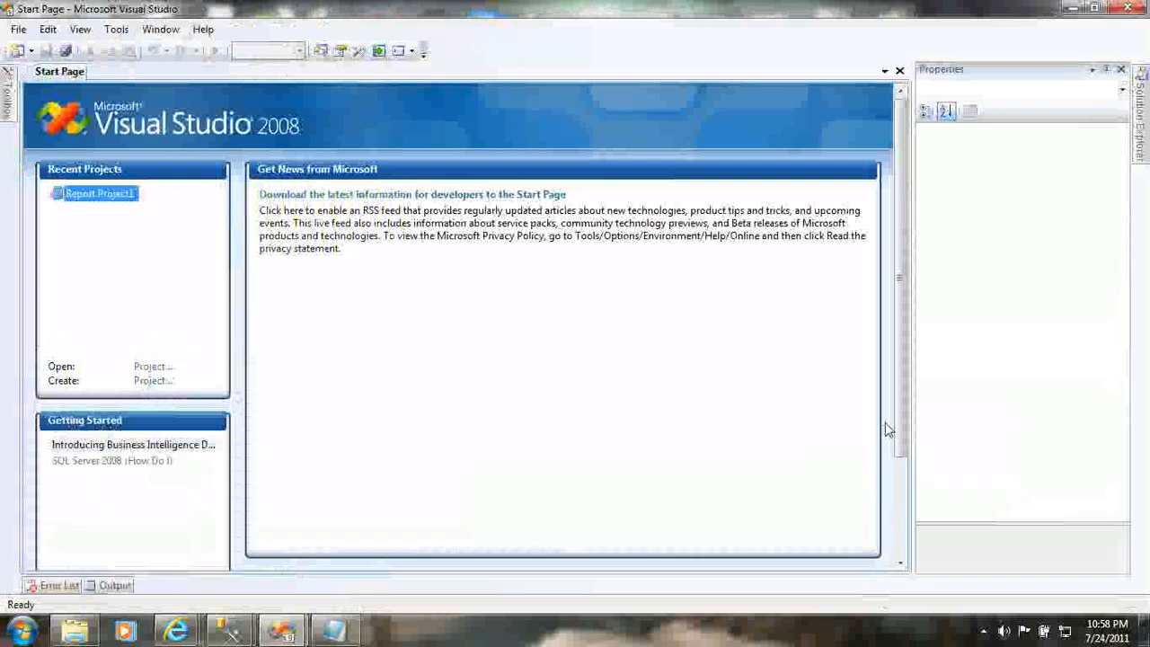
{"action": "left_click", "coordinate": [1106, 69]}
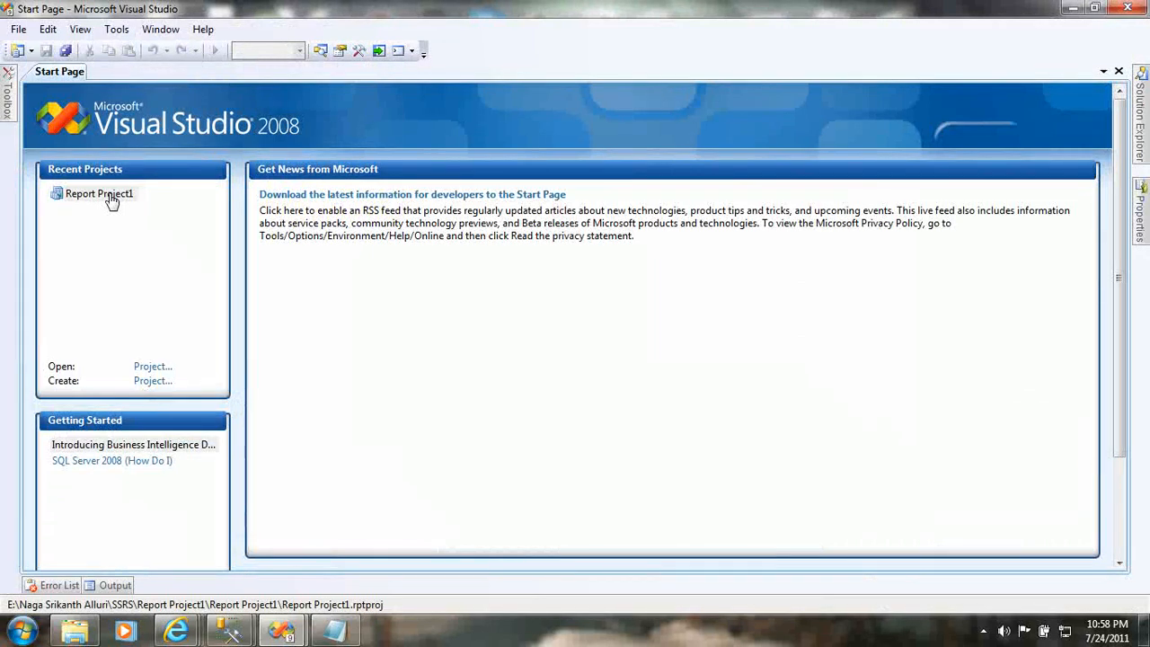
- Create a new report project named DemoProject and show it in Solution Explorer
{"action": "left_click", "coordinate": [152, 380]}
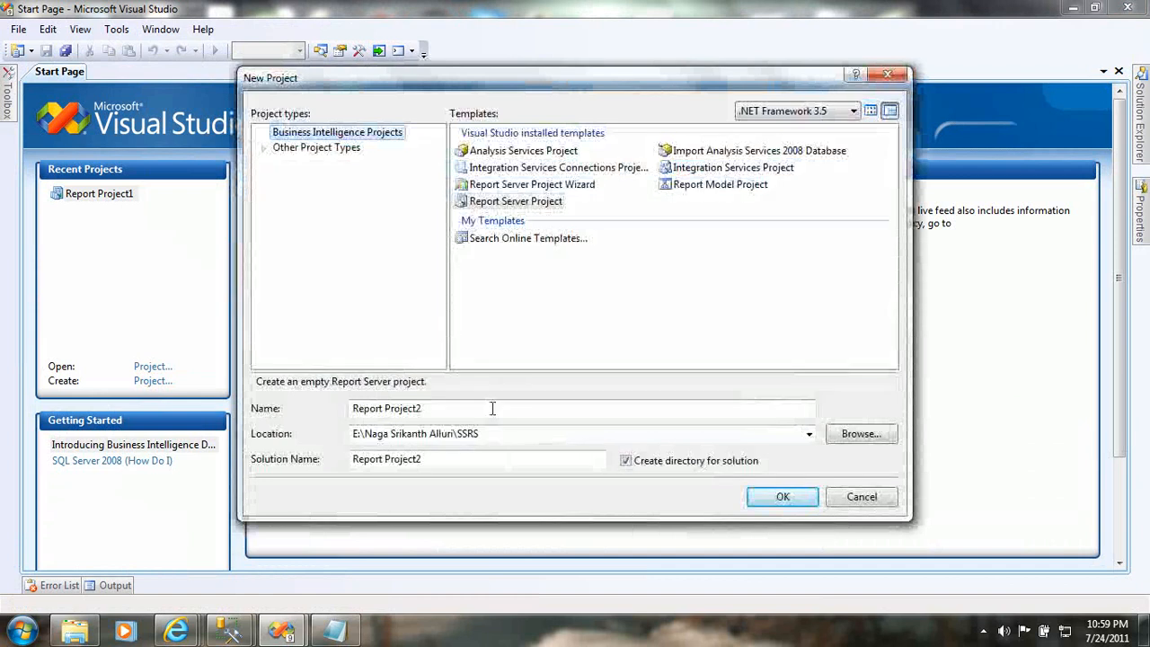
{"action": "double_click", "coordinate": [492, 409]}
{"action": "left_click", "coordinate": [492, 409]}
{"action": "key", "text": "shift+Home"}
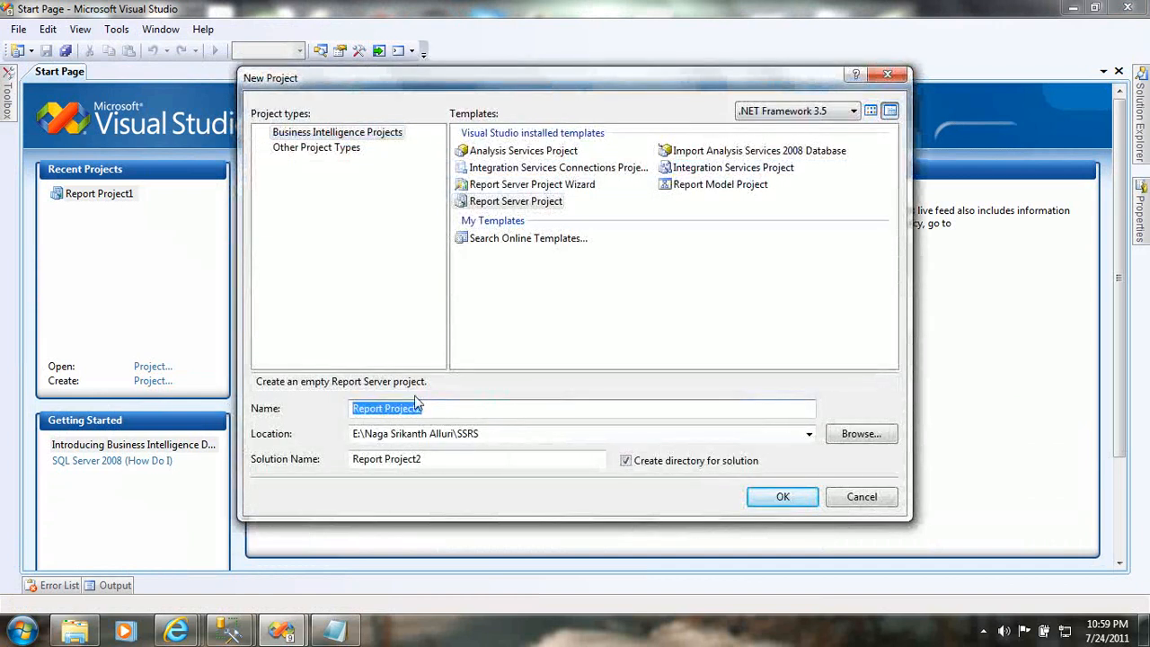
{"action": "type", "text": "Demo Project"}
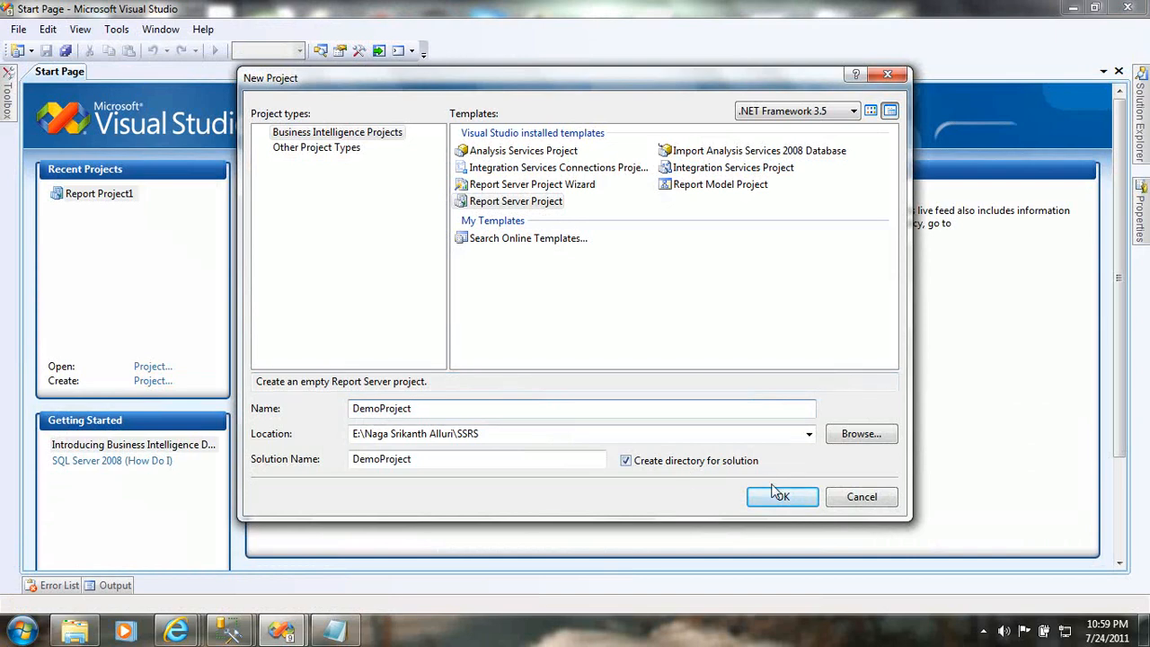
{"action": "left_click", "coordinate": [804, 506]}
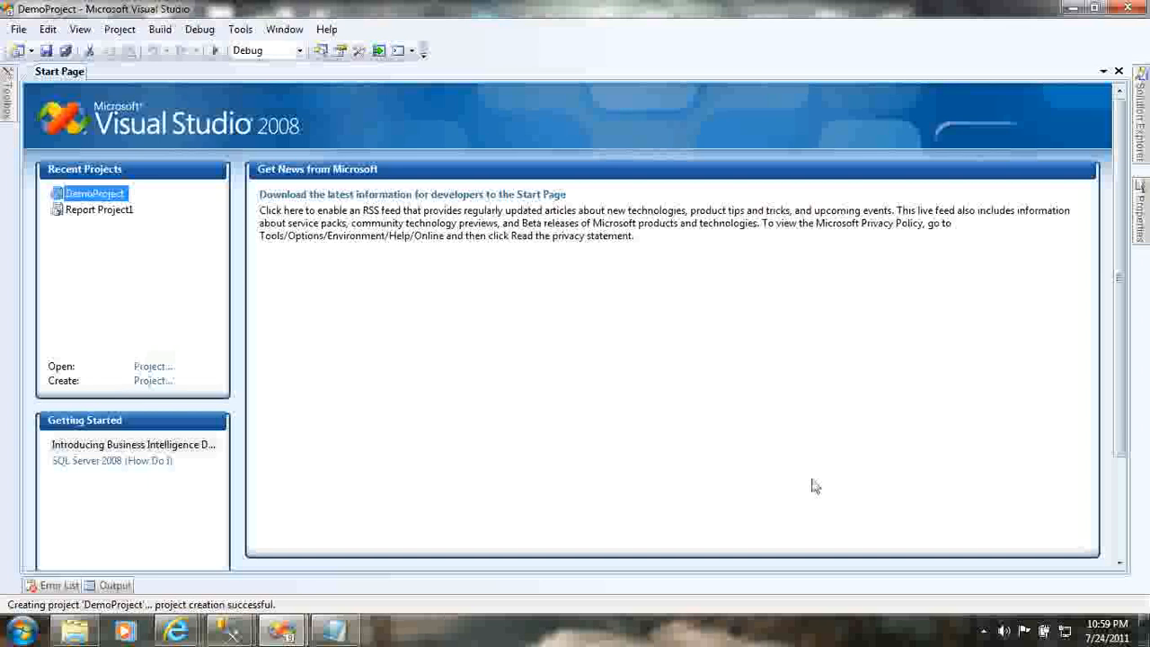
{"action": "key", "text": "ctrl+alt+l"}
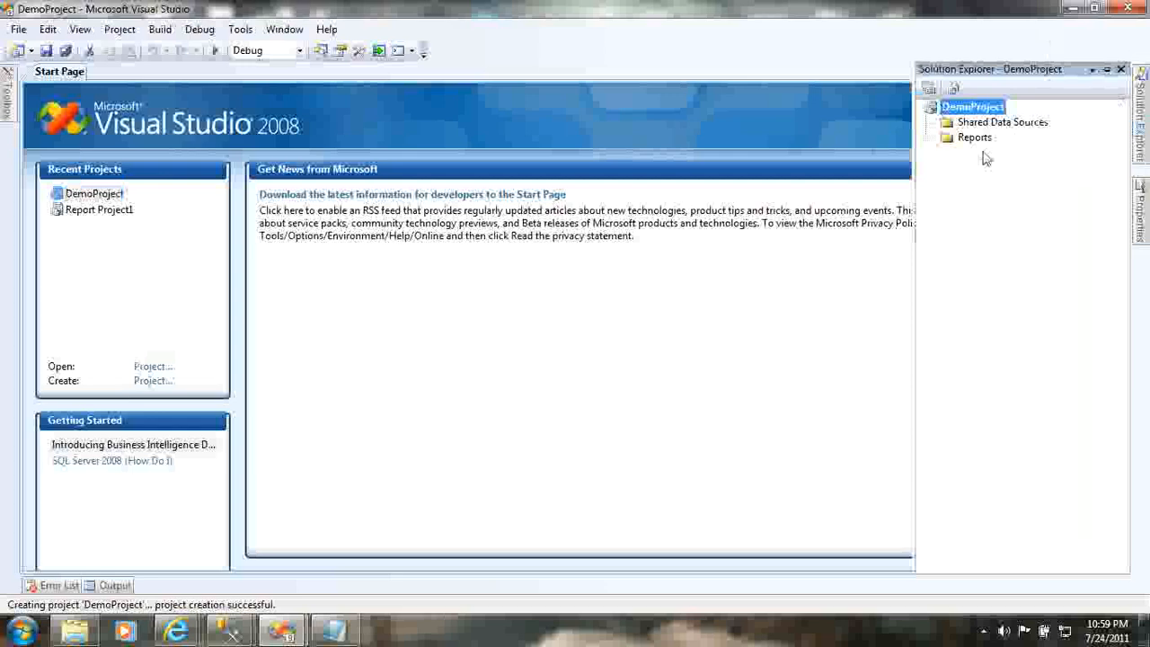
- Add a new shared data source and open its connection properties editor
{"action": "right_click", "coordinate": [999, 123]}
{"action": "left_click", "coordinate": [1030, 136]}
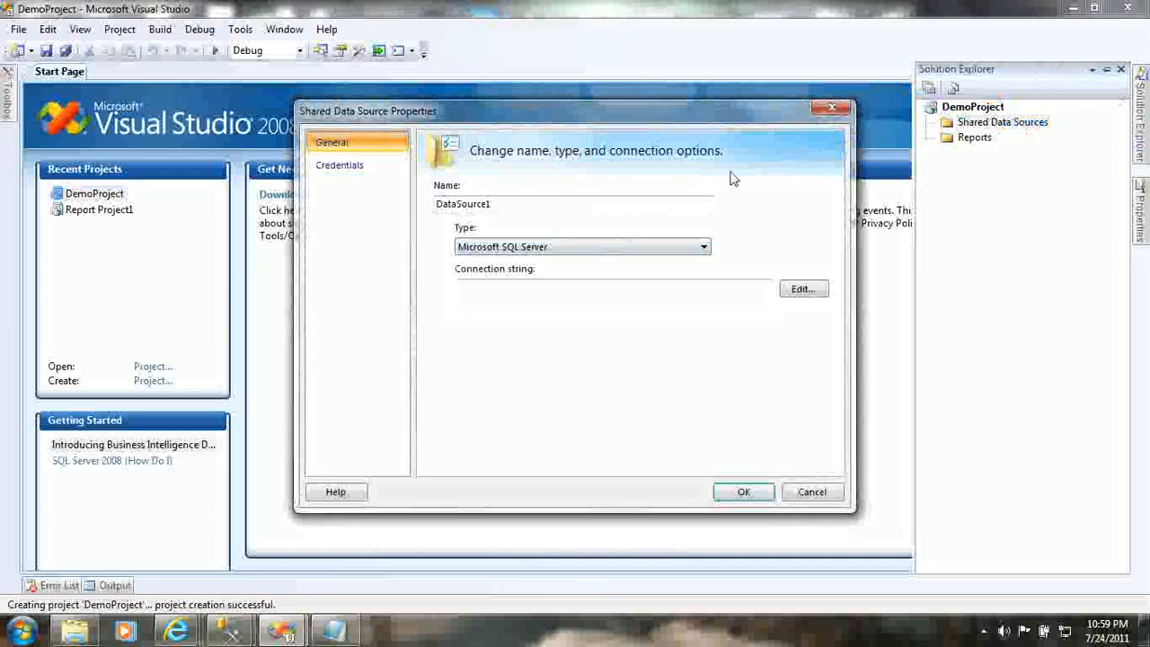
{"action": "left_click", "coordinate": [630, 293]}
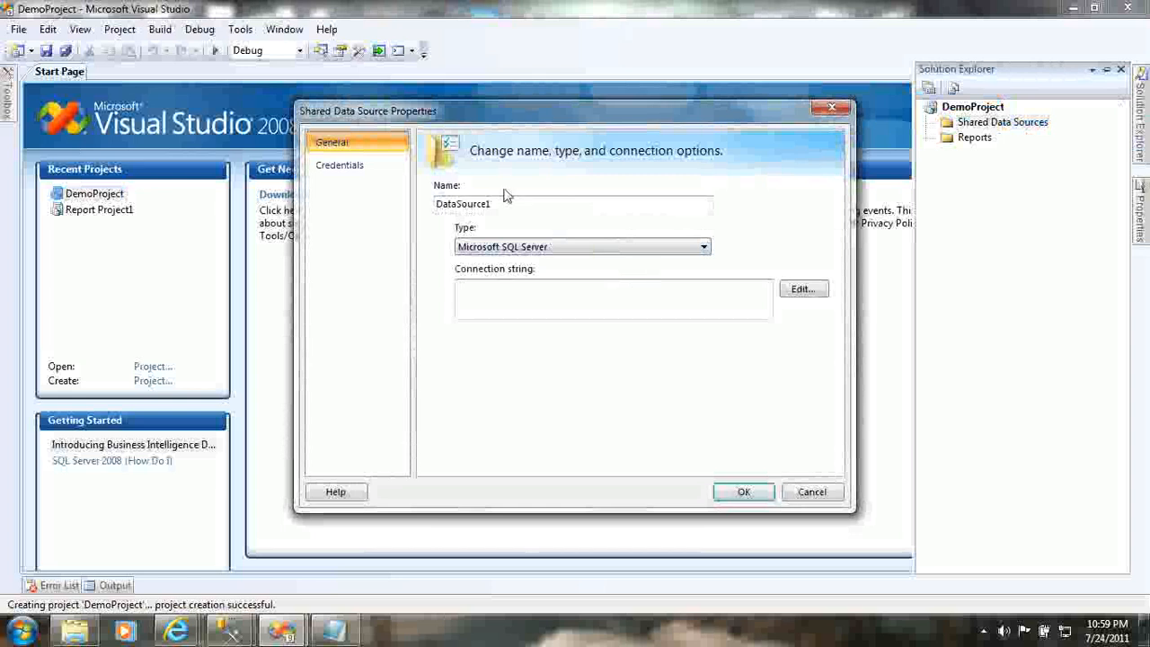
{"action": "left_click", "coordinate": [805, 289]}
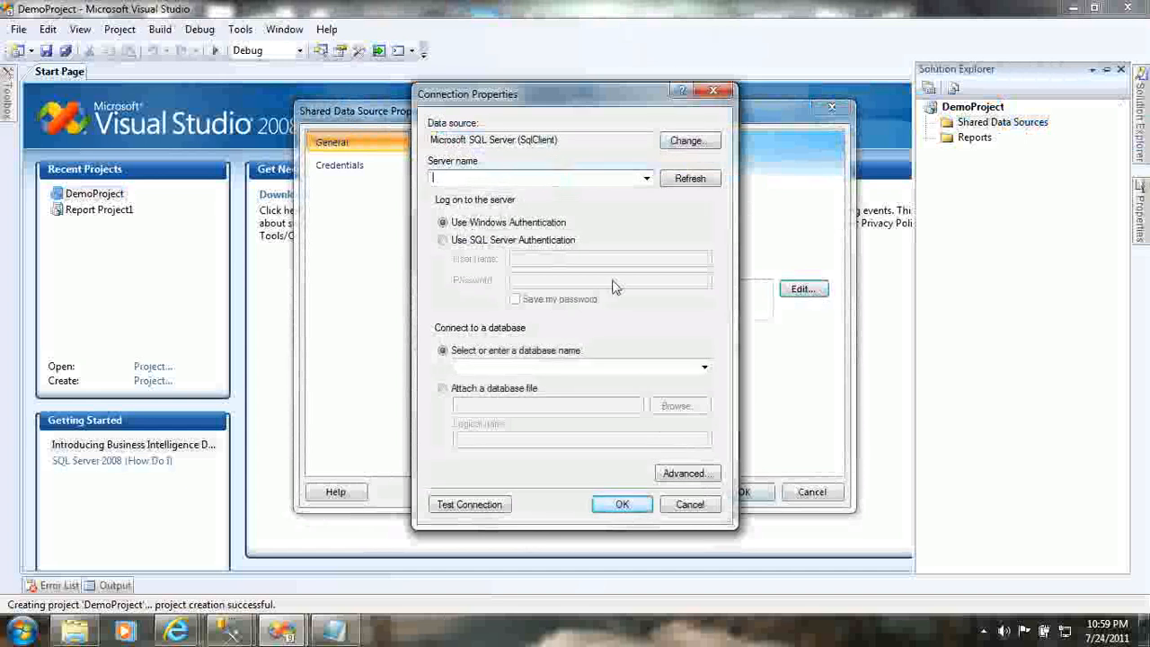
- Set the database to AdventureWorks, test the connection successfully, and accept the settings
{"action": "left_click", "coordinate": [498, 367]}
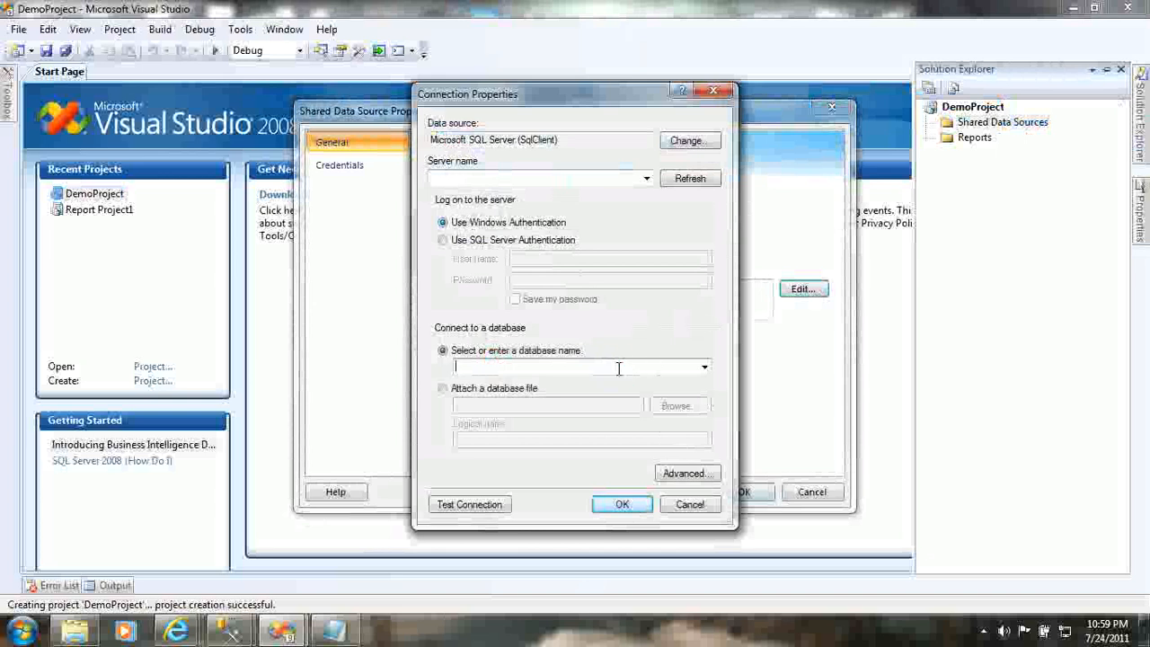
{"action": "type", "text": "ventureWorks"}
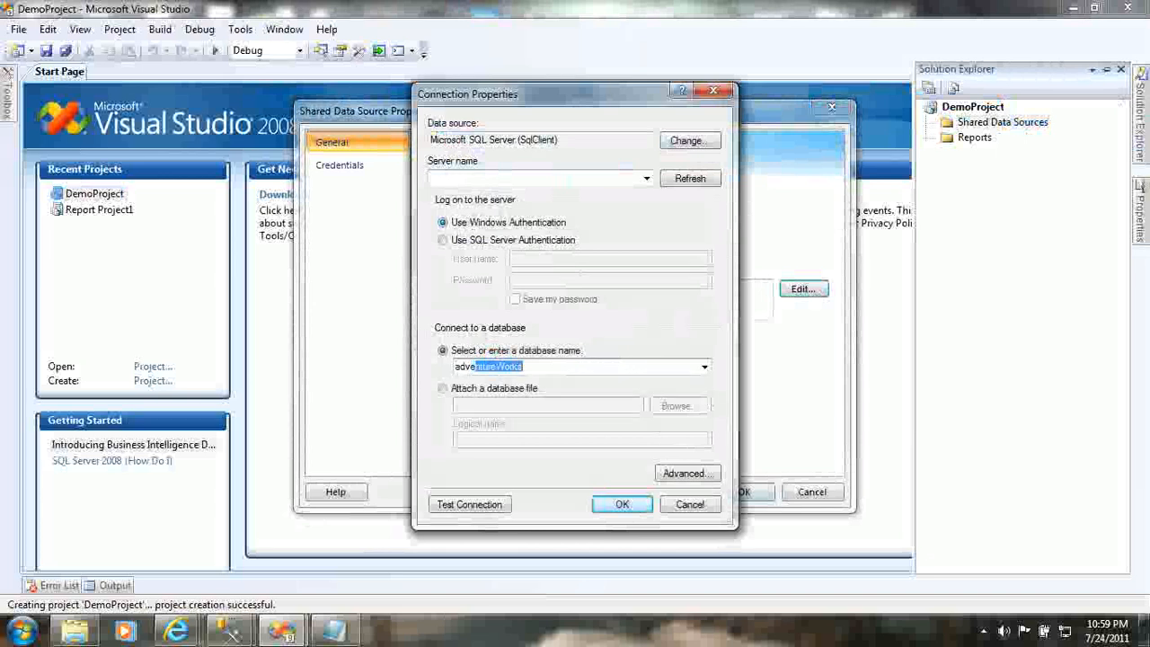
{"action": "key", "text": "Tab"}
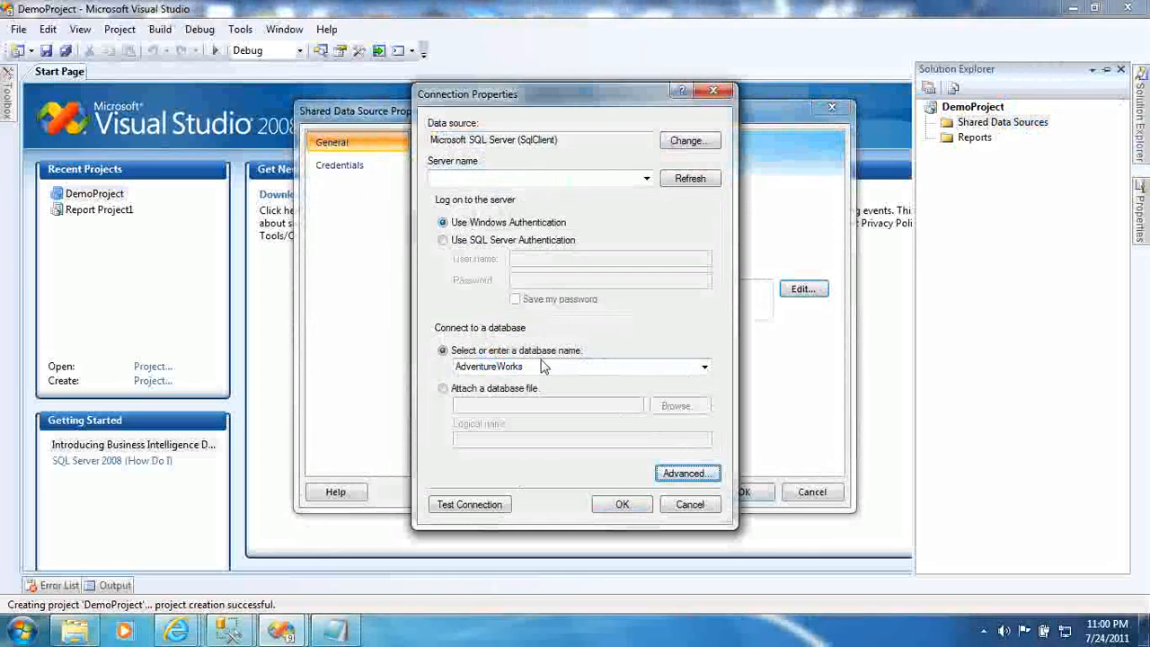
{"action": "left_click", "coordinate": [703, 367]}
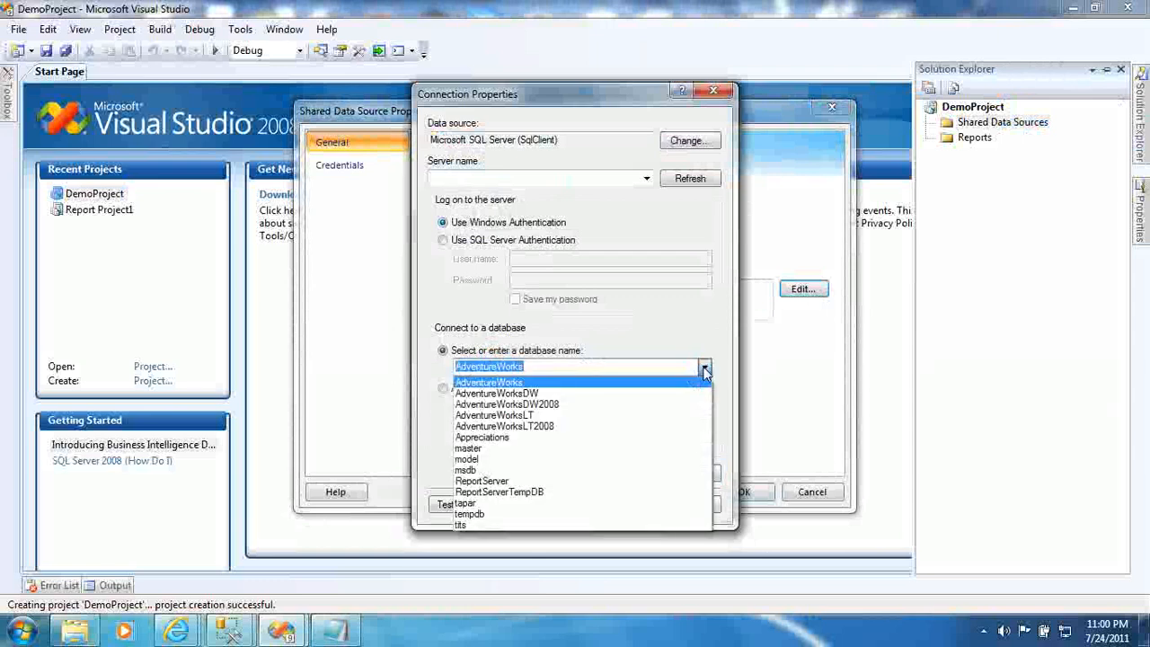
{"action": "left_click", "coordinate": [704, 371]}
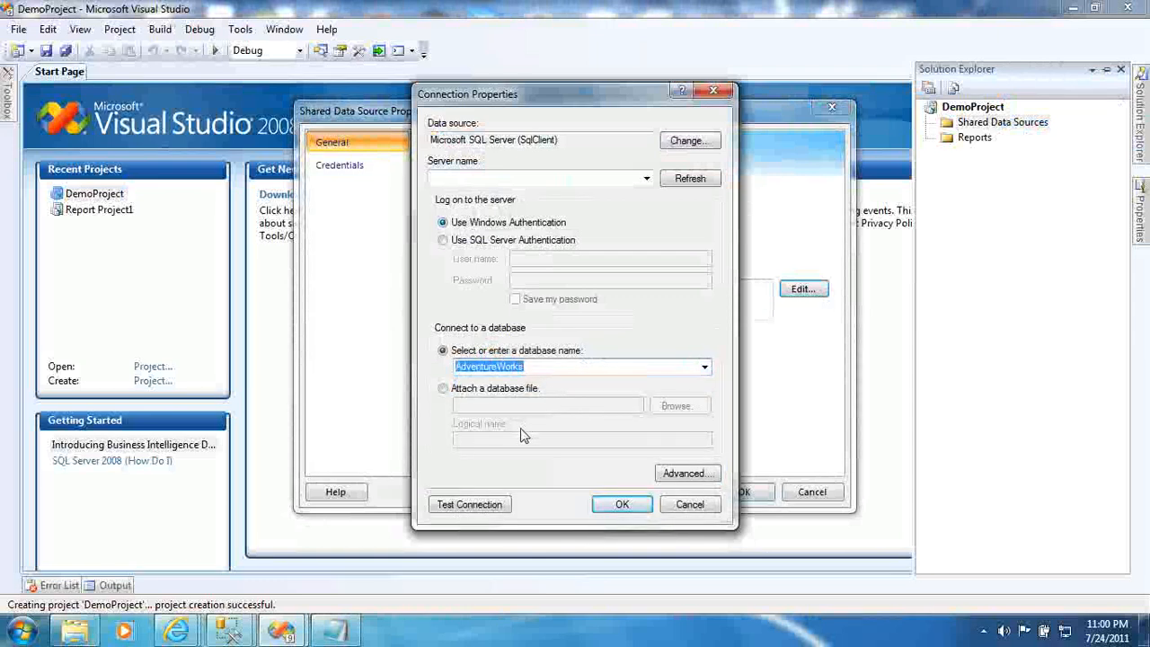
{"action": "left_click", "coordinate": [482, 505]}
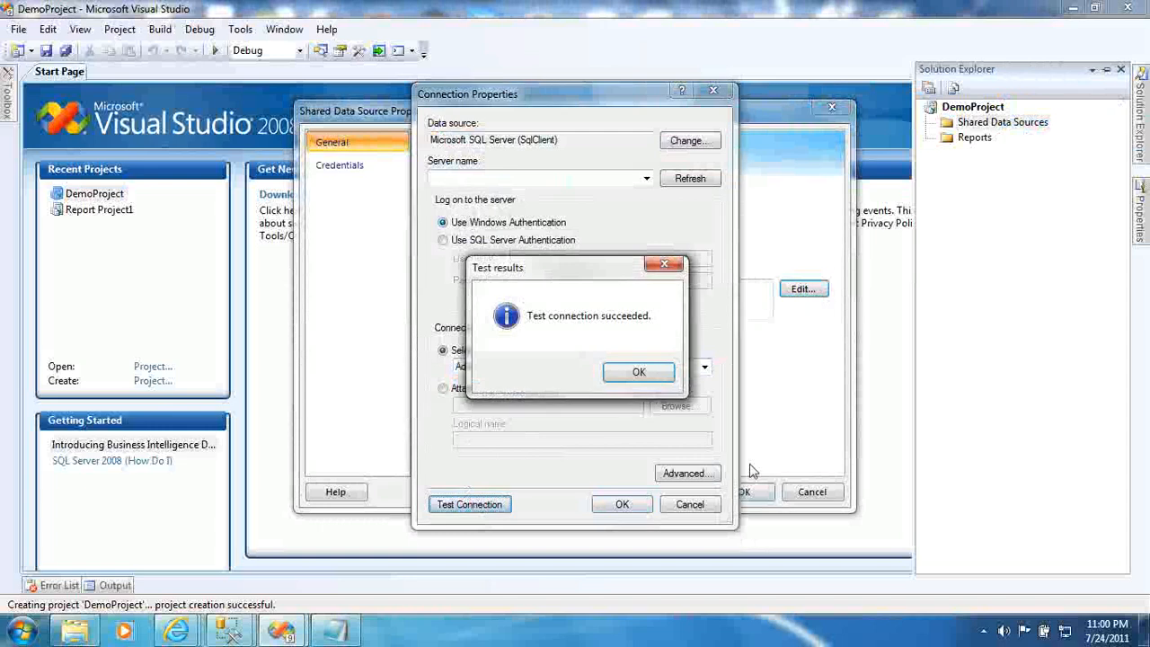
{"action": "key", "text": "Return"}
{"action": "left_click", "coordinate": [613, 505]}
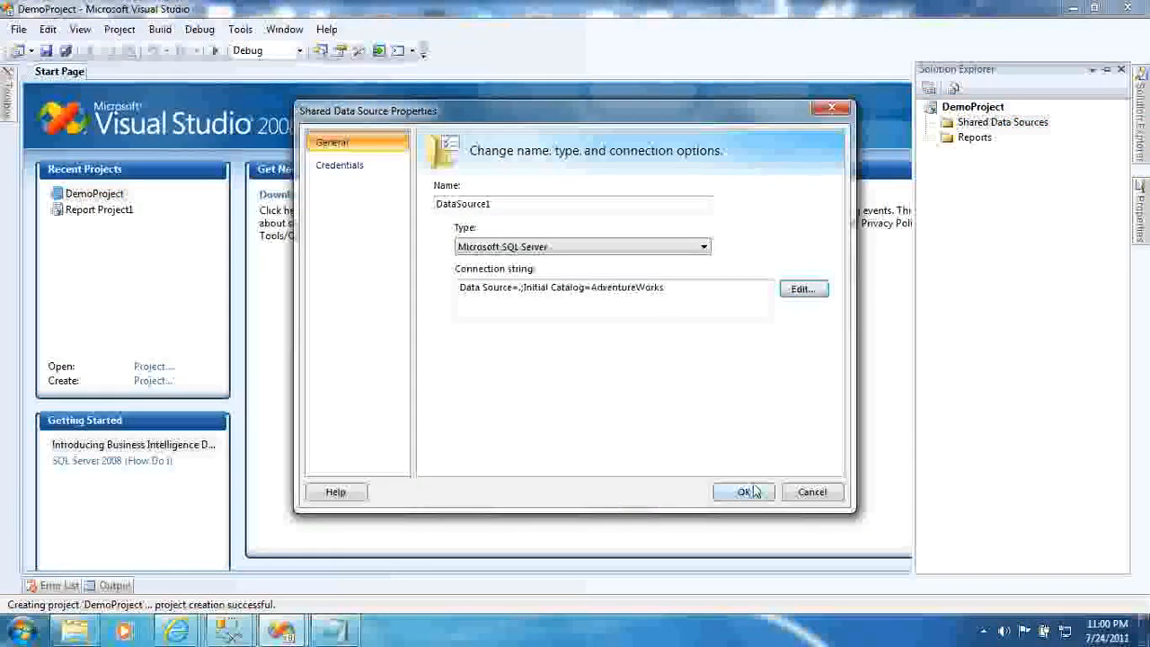
- Rename DataSource1 to AdventureWorksDataSource and save the shared data source
{"action": "double_click", "coordinate": [512, 205]}
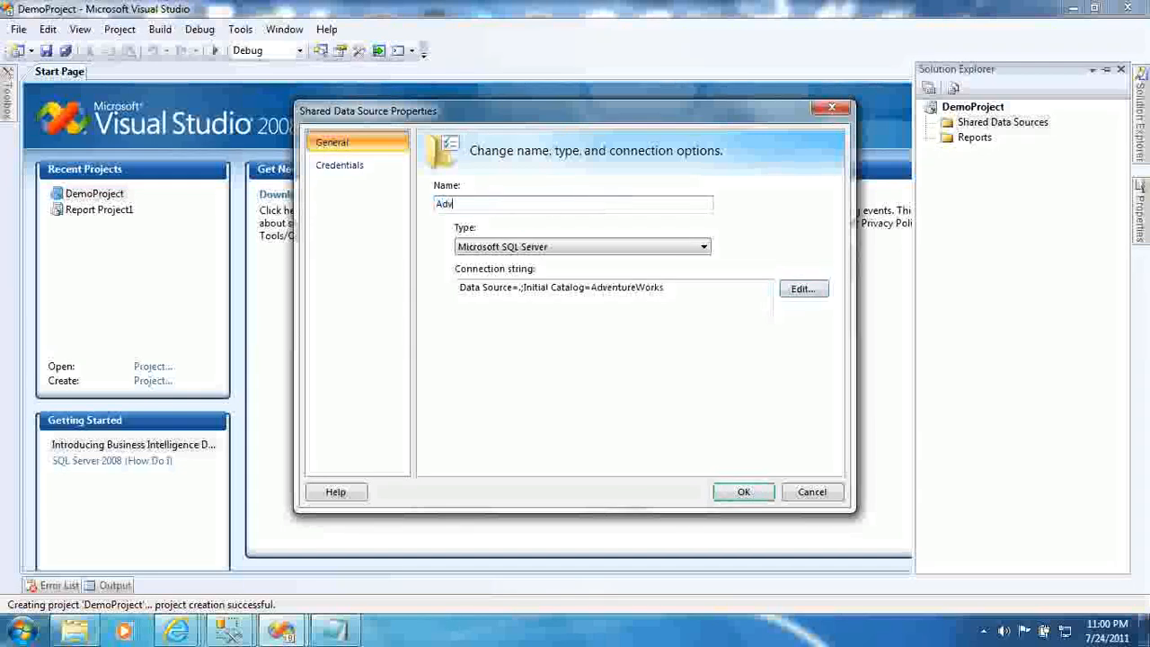
{"action": "type", "text": "ureWorksDataSourc"}
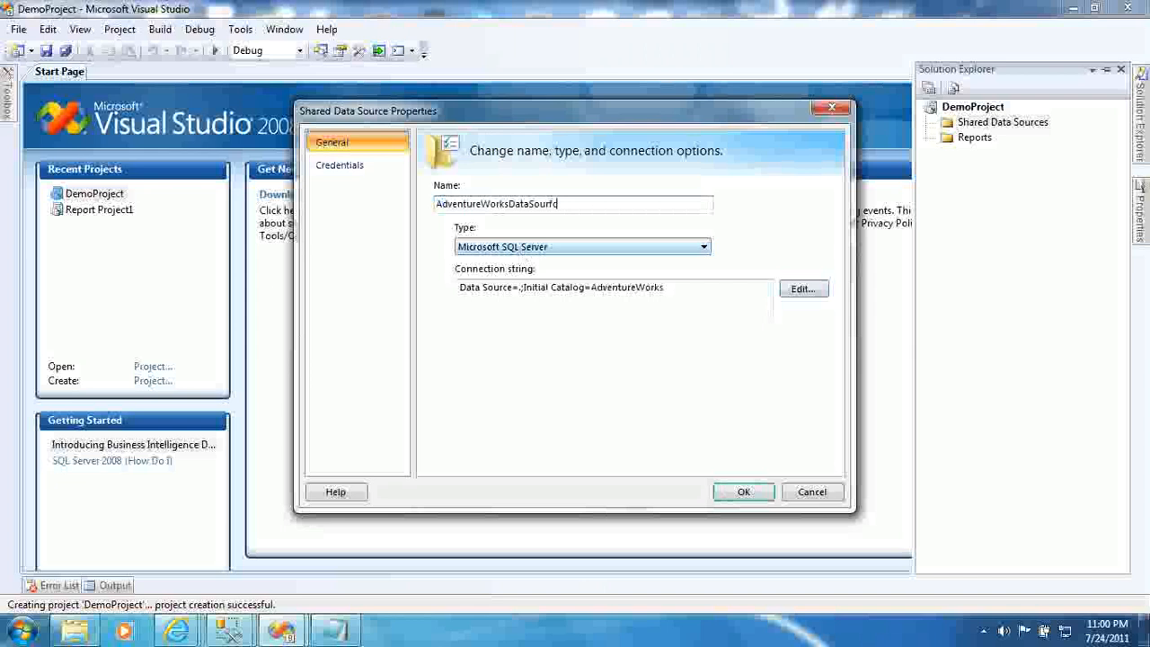
{"action": "type", "text": "e"}
{"action": "key", "text": "Return"}
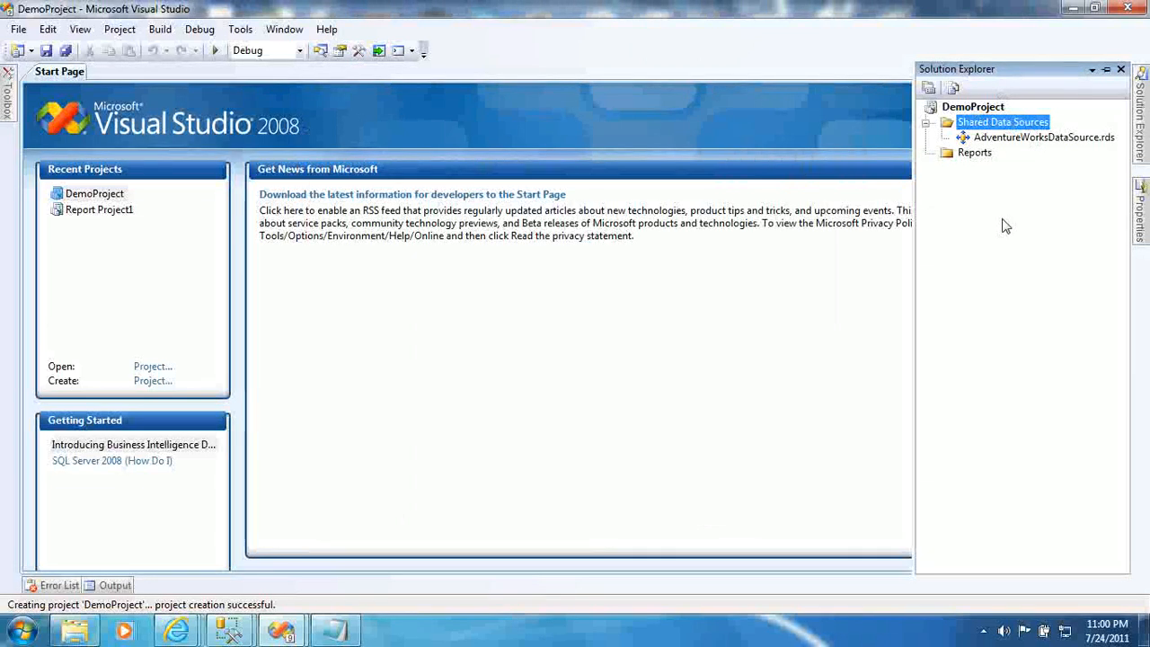
- Start the Add New Report wizard from the Reports folder's context menu
{"action": "left_click", "coordinate": [976, 155]}
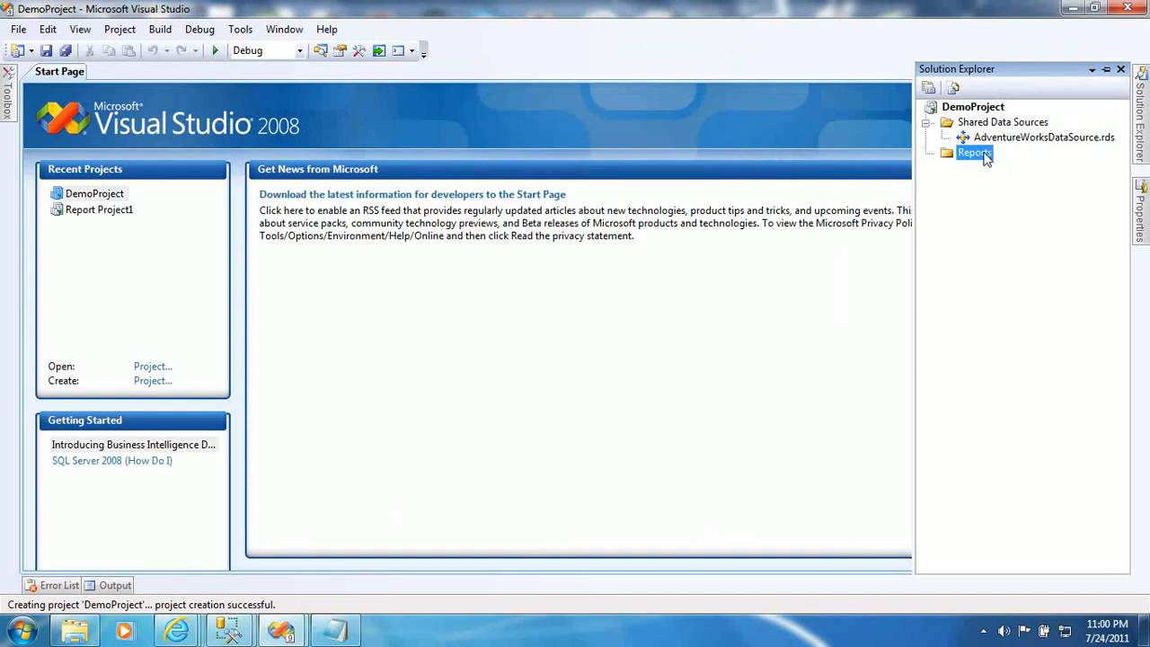
{"action": "right_click", "coordinate": [986, 158]}
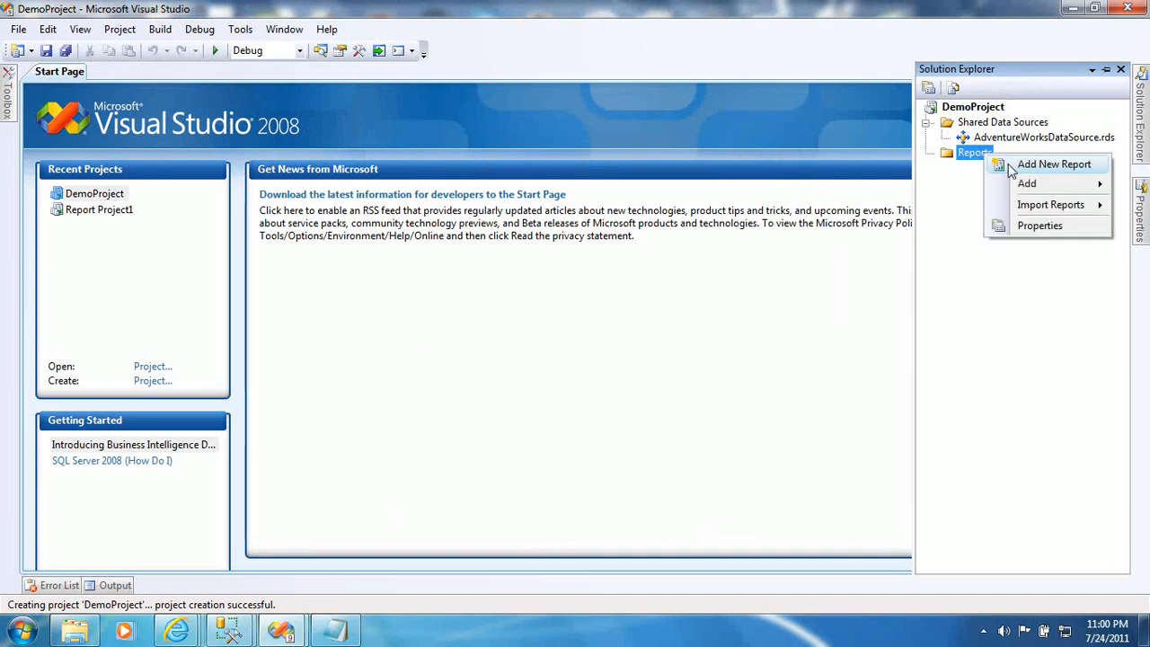
{"action": "left_click", "coordinate": [1042, 164]}
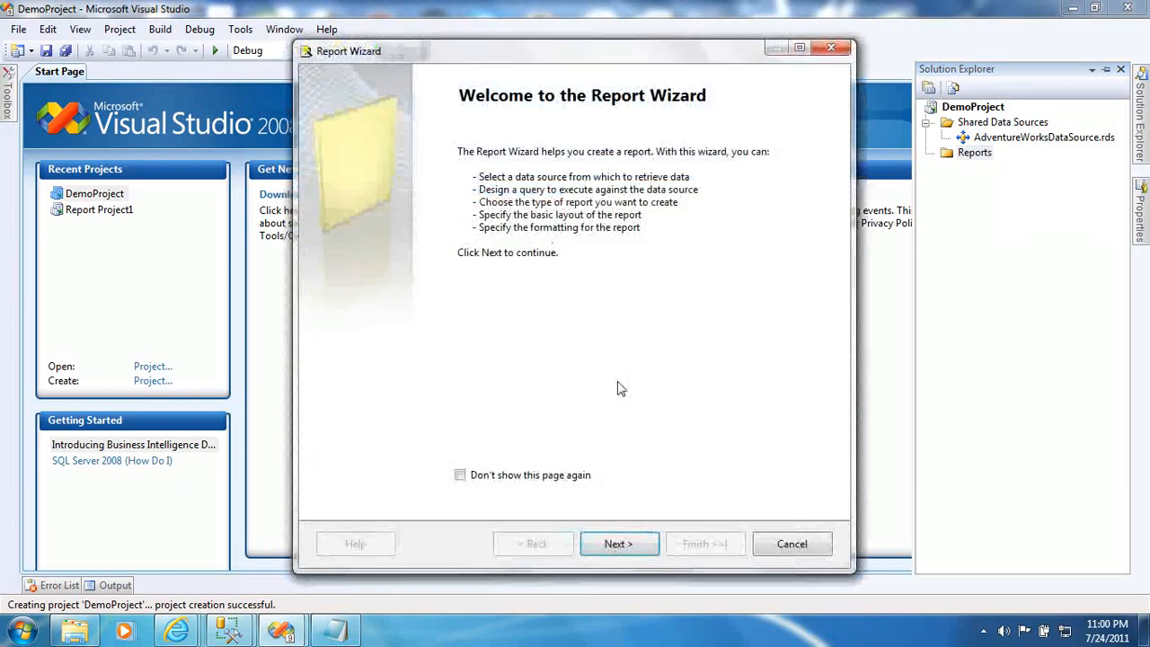
- Pass the welcome page and keep AdventureWorksDataSource as the shared data source
{"action": "left_click", "coordinate": [609, 545]}
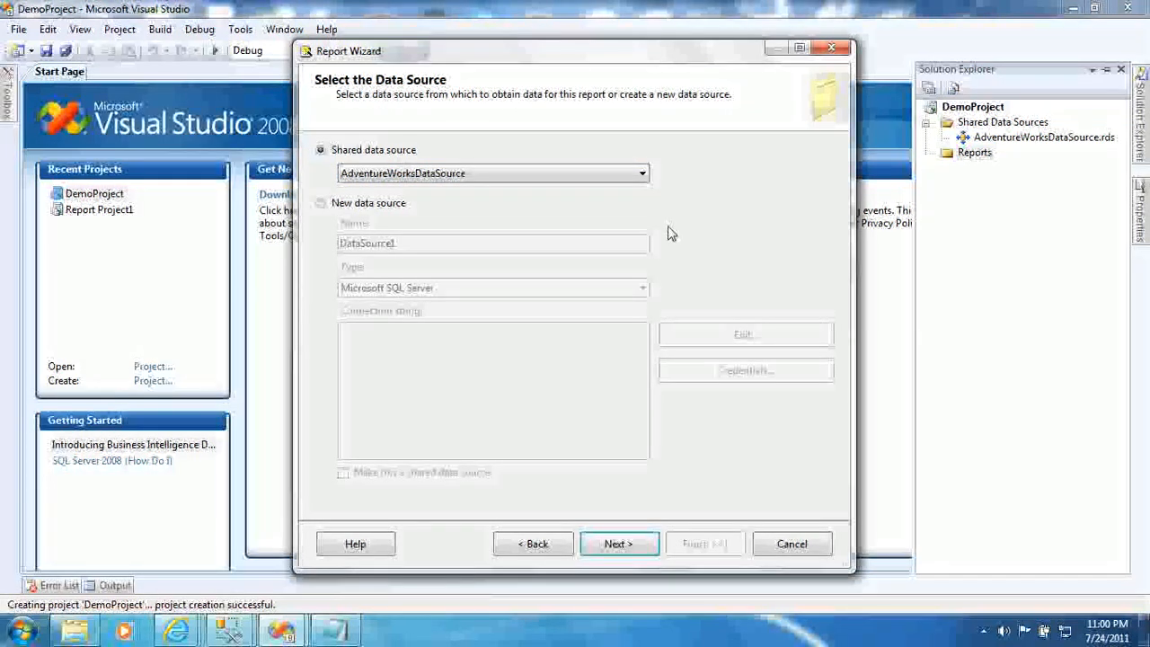
{"action": "left_click", "coordinate": [616, 173]}
{"action": "left_click", "coordinate": [612, 177]}
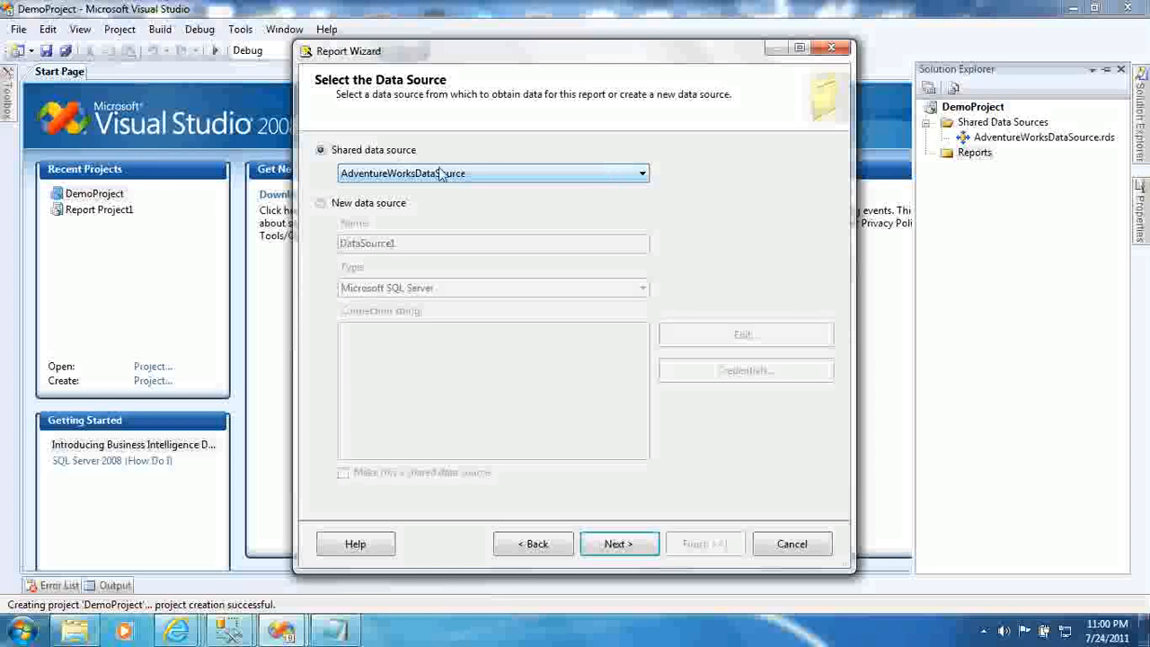
- Inspect the new Microsoft SQL Server data source option, revert to the shared source, and advance to Design the Query
{"action": "left_click", "coordinate": [365, 206]}
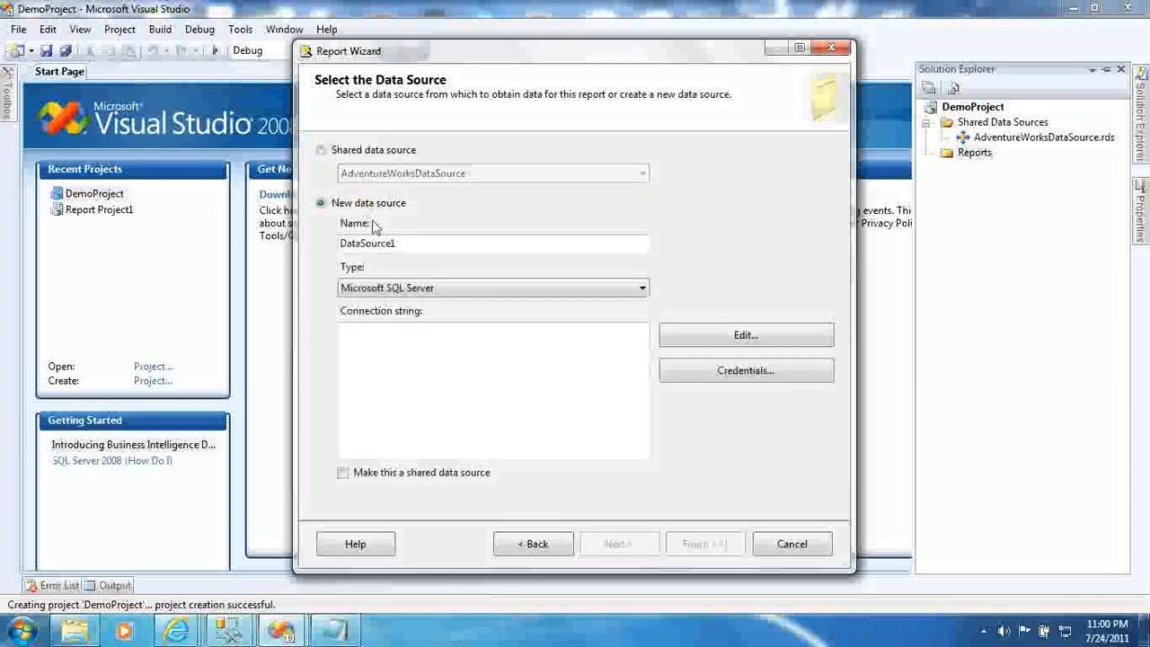
{"action": "left_click", "coordinate": [388, 241]}
{"action": "left_click", "coordinate": [375, 286]}
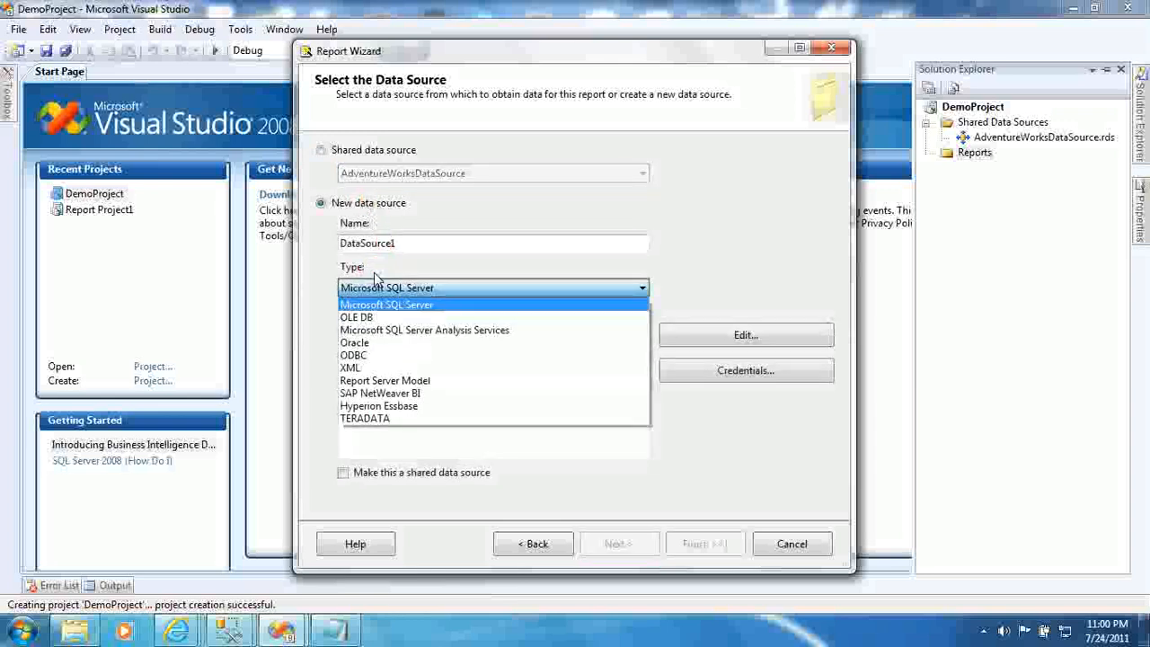
{"action": "left_click", "coordinate": [377, 286]}
{"action": "left_click", "coordinate": [462, 346]}
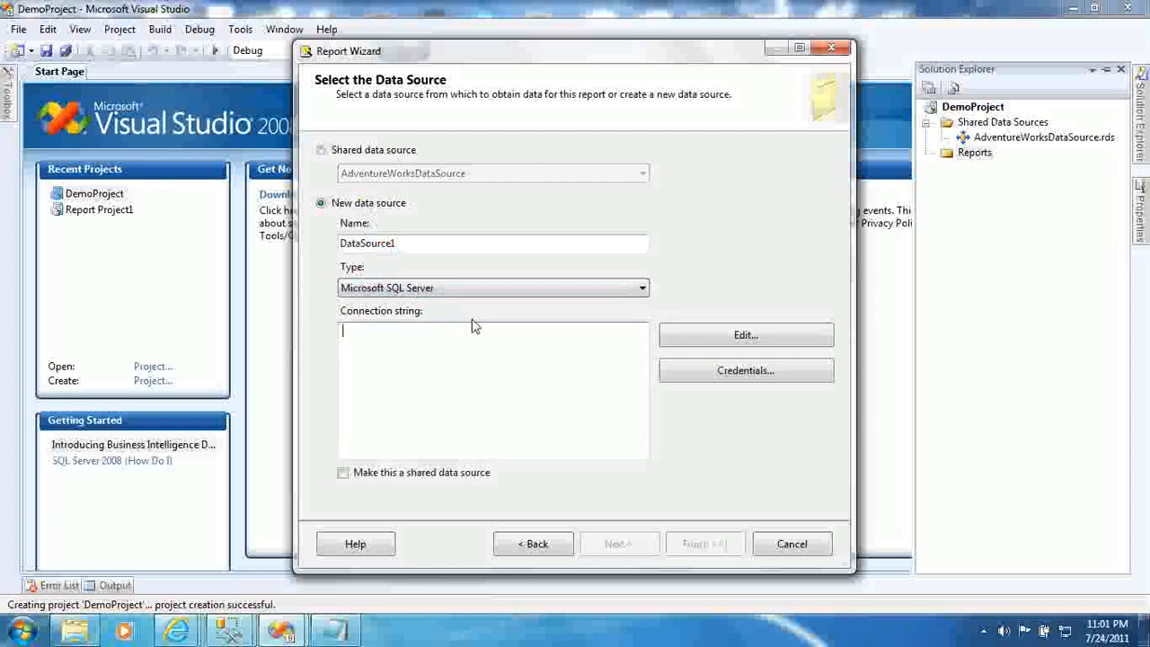
{"action": "left_click", "coordinate": [574, 289]}
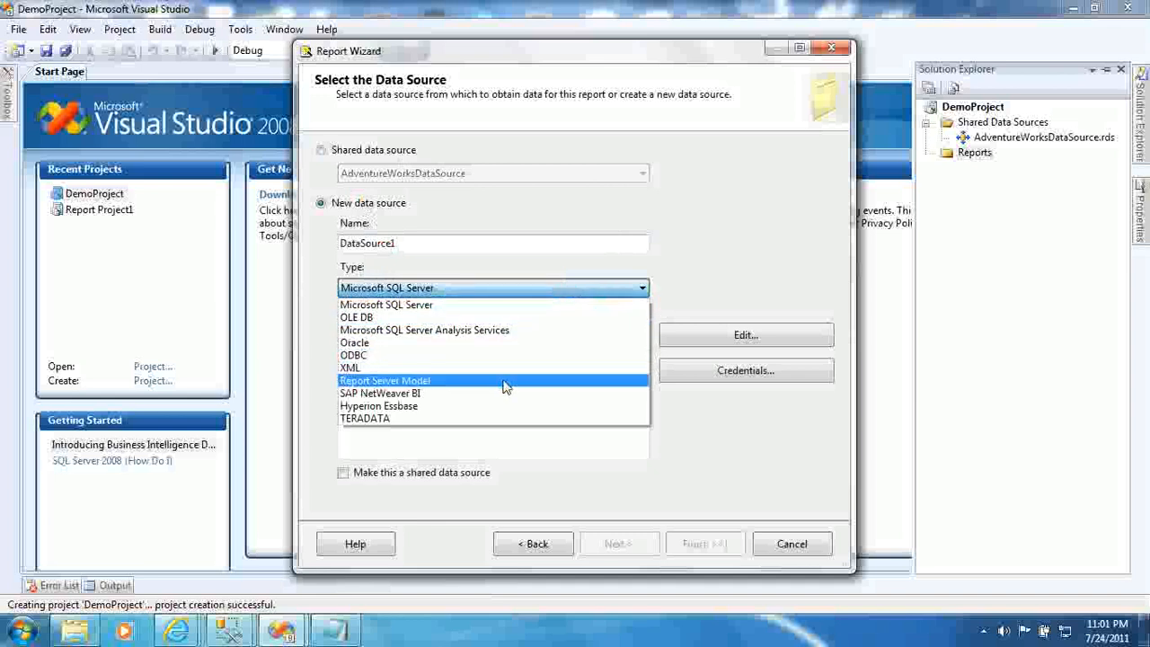
{"action": "left_click", "coordinate": [507, 305]}
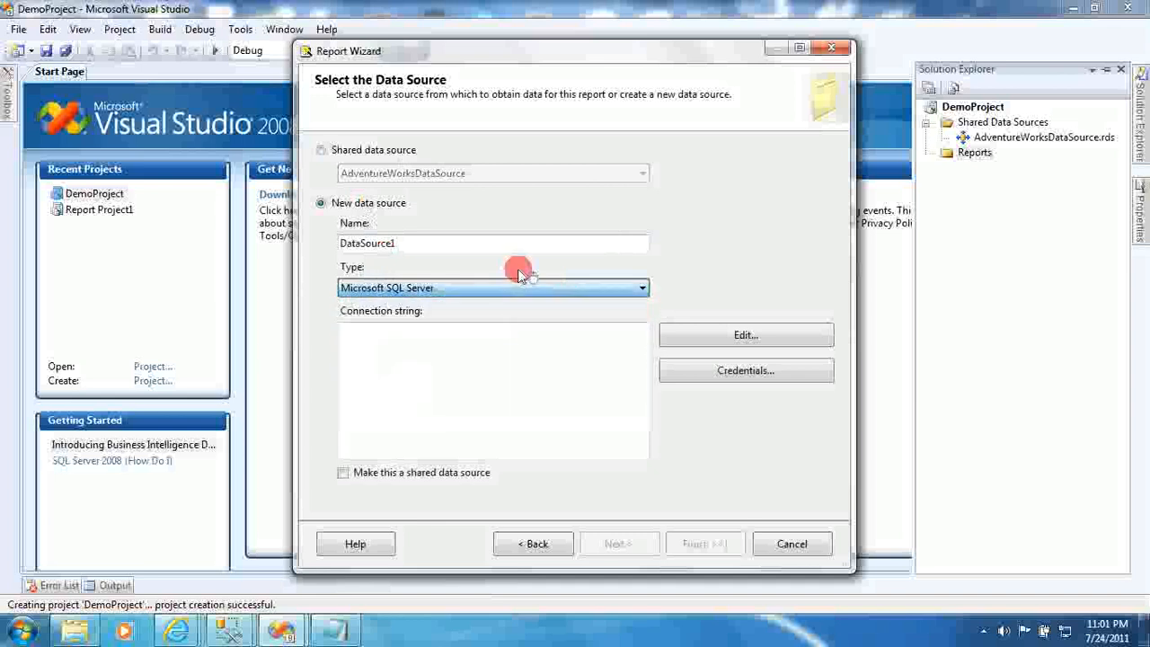
{"action": "left_click", "coordinate": [385, 150]}
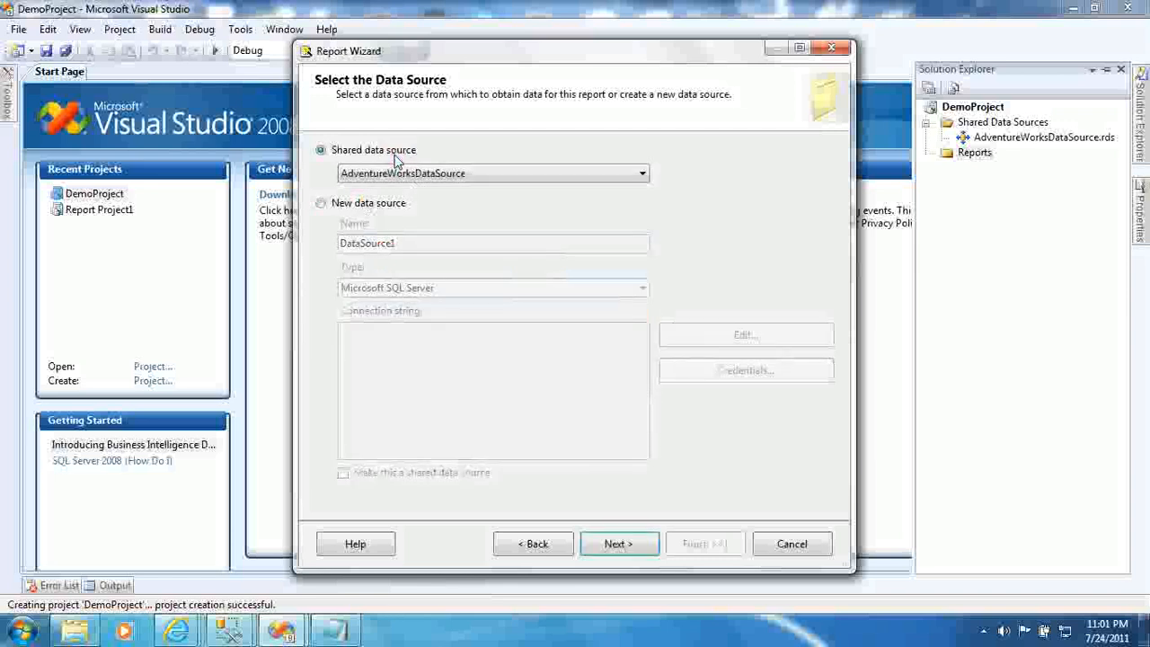
{"action": "left_click", "coordinate": [612, 543]}
{"action": "left_click", "coordinate": [468, 436]}
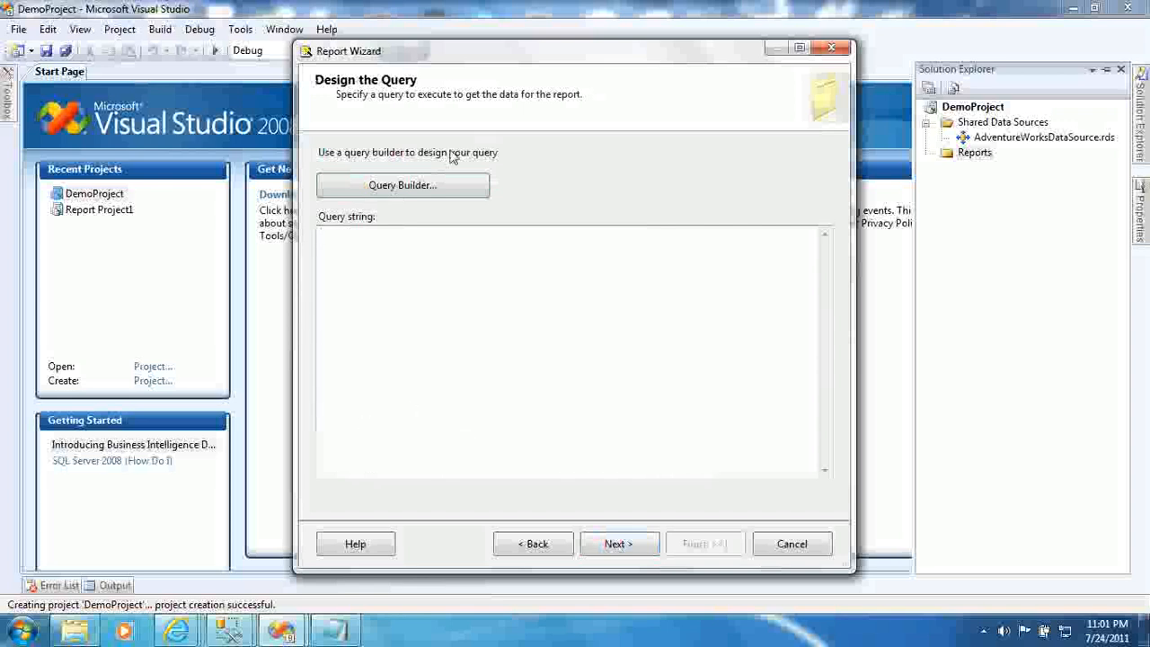
- Cancel Query Builder, type and clear a test query, then switch to Management Studio
{"action": "left_click", "coordinate": [445, 182]}
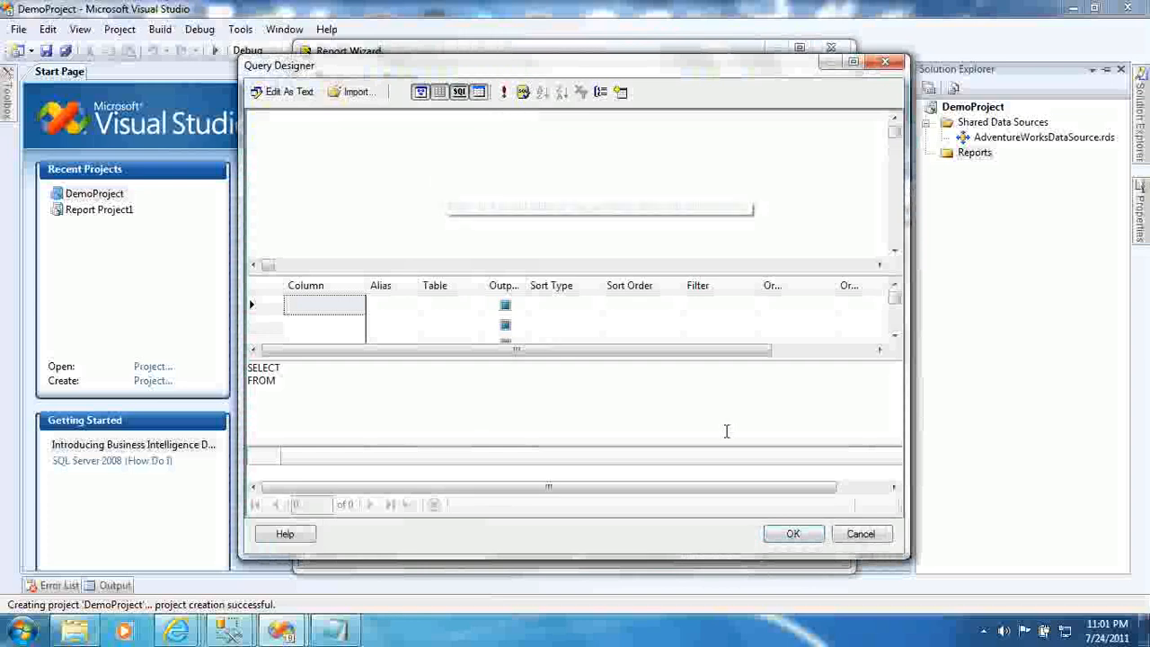
{"action": "left_click", "coordinate": [860, 539]}
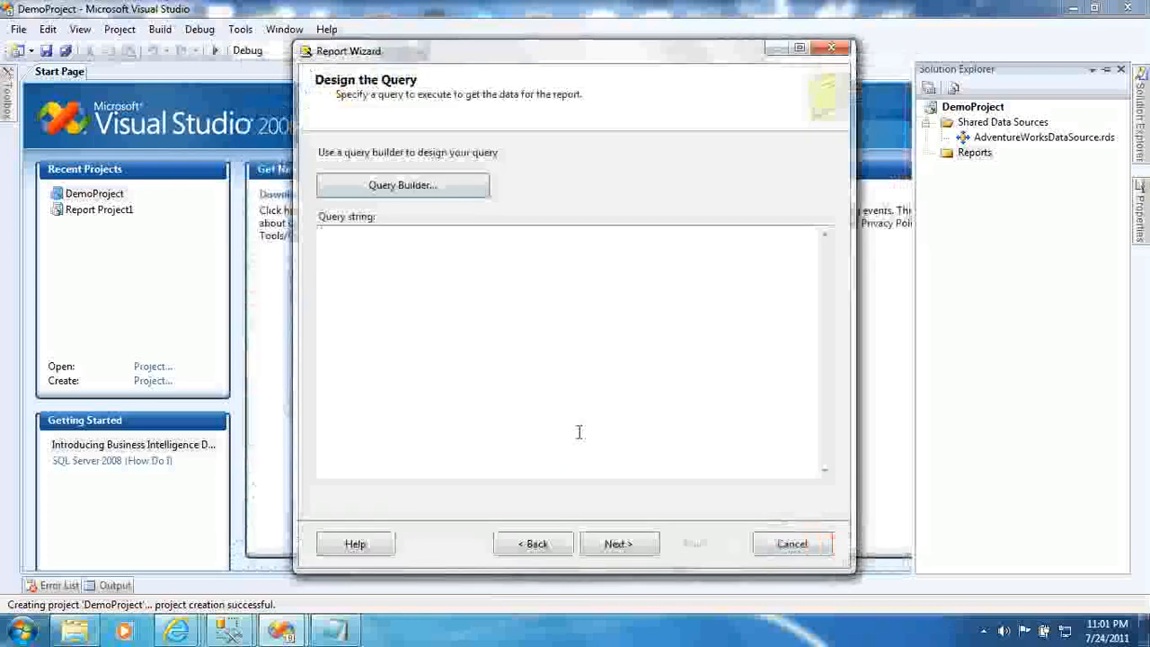
{"action": "left_click", "coordinate": [580, 427]}
{"action": "type", "text": "select * from blasdfs"}
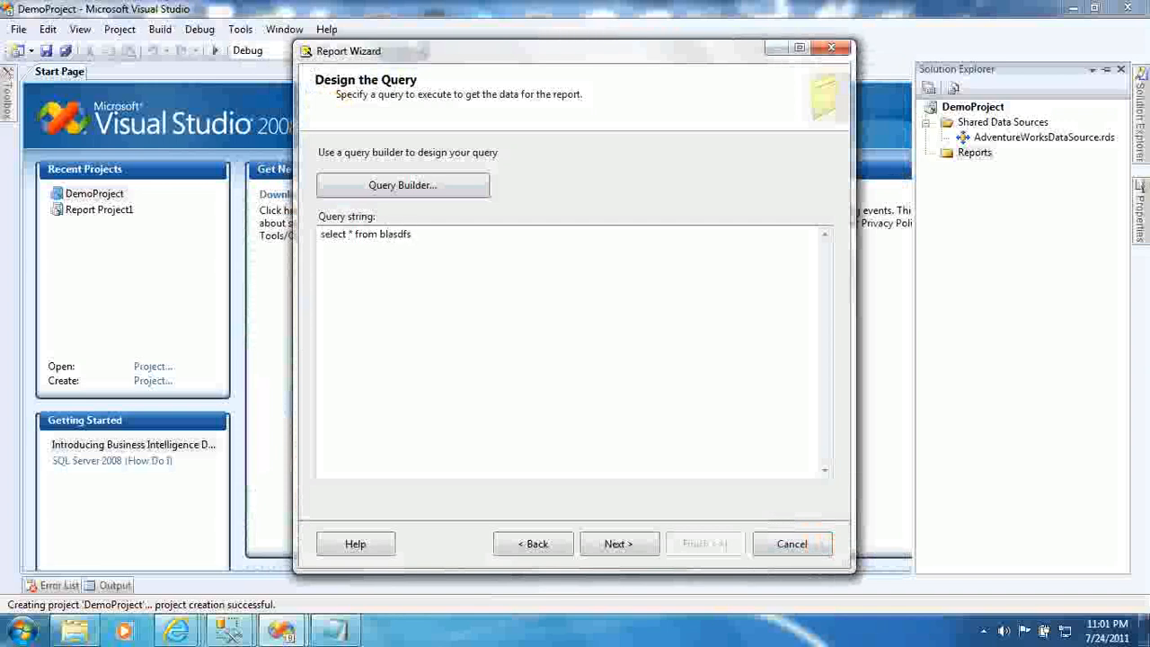
{"action": "key", "text": "ctrl+a"}
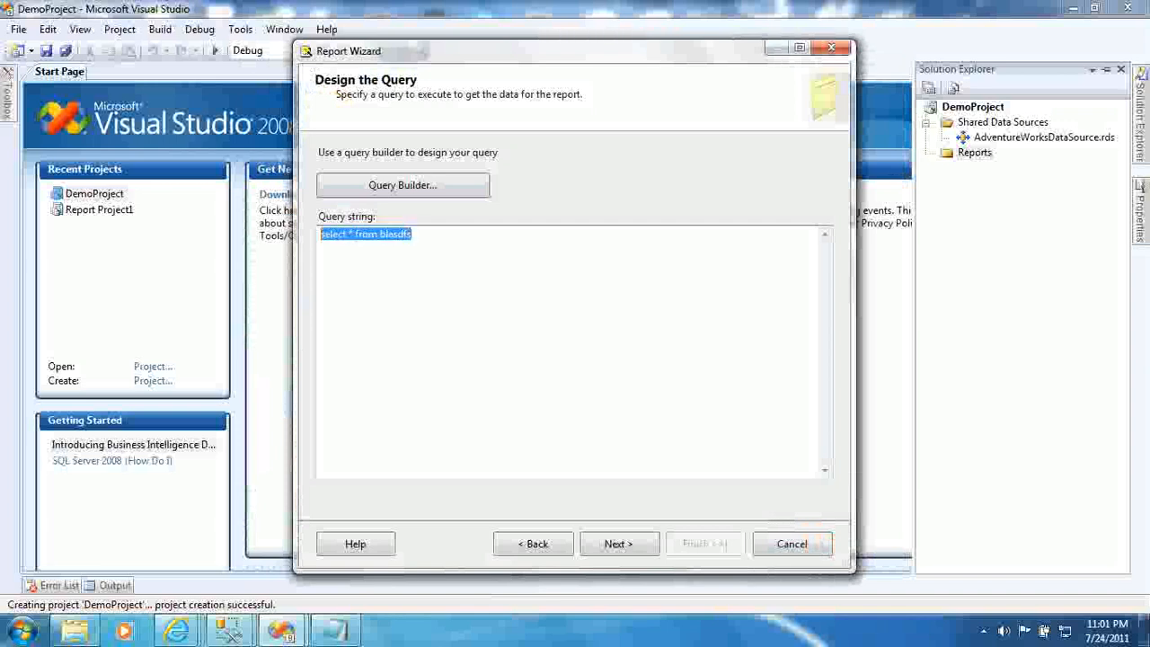
{"action": "key", "text": "Delete"}
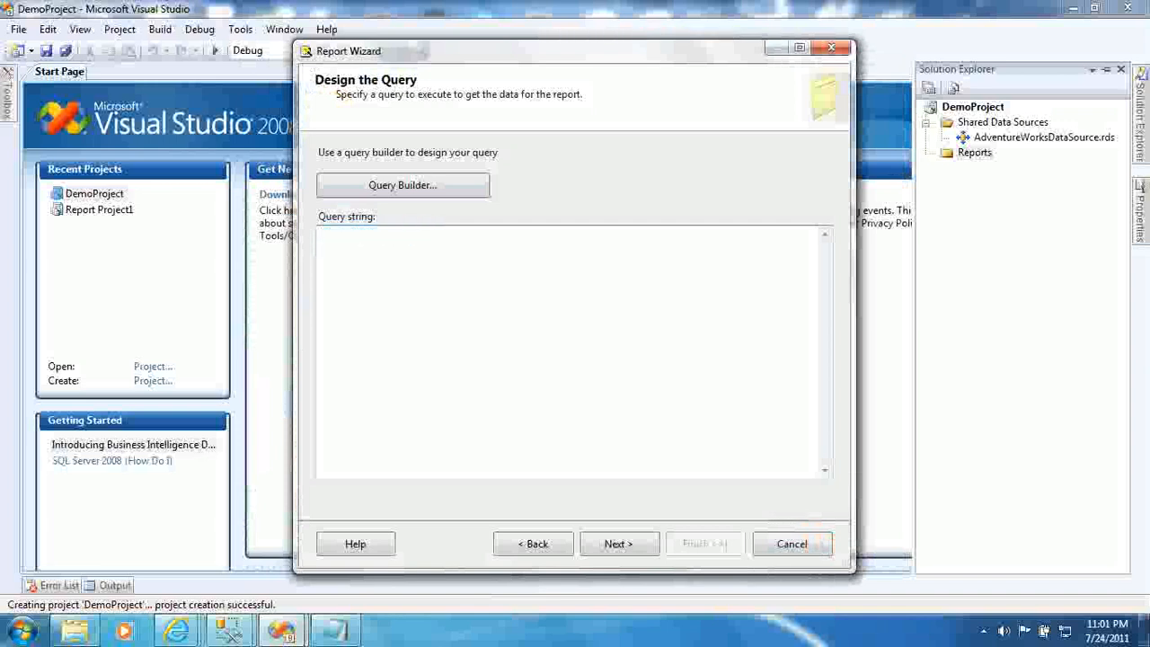
{"action": "mouse_move", "coordinate": [229, 631]}
{"action": "left_click", "coordinate": [302, 557]}
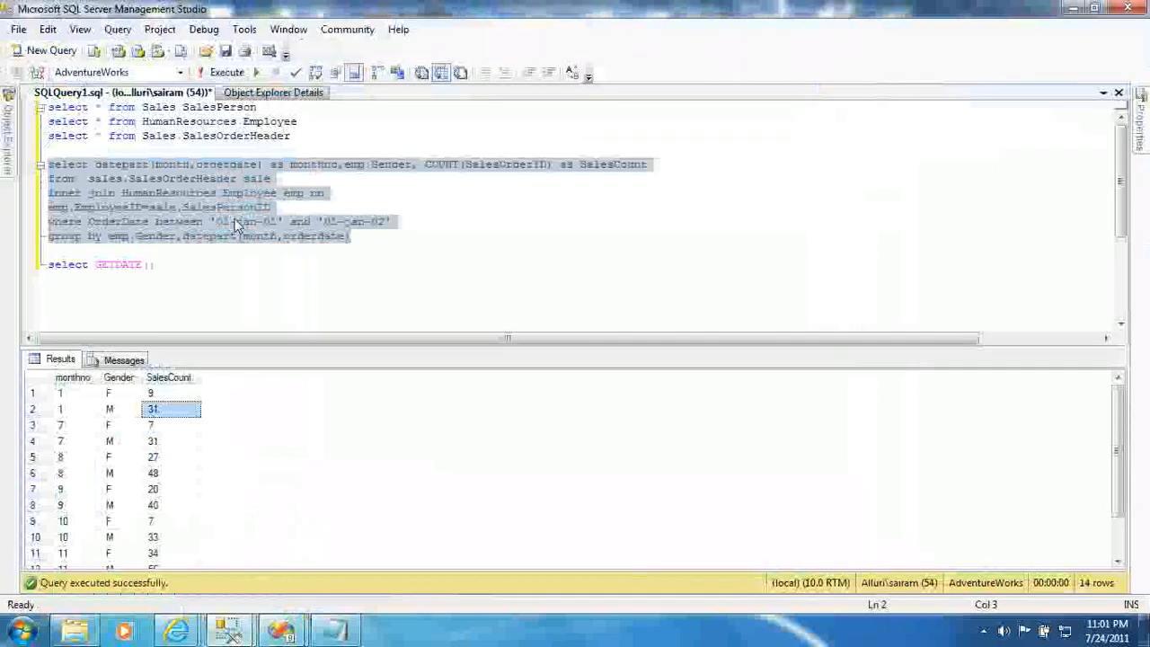
- Paste into the wizard's query box and remove the wrongly pasted value 31
{"action": "key", "text": "alt+Tab"}
{"action": "type", "text": "31"}
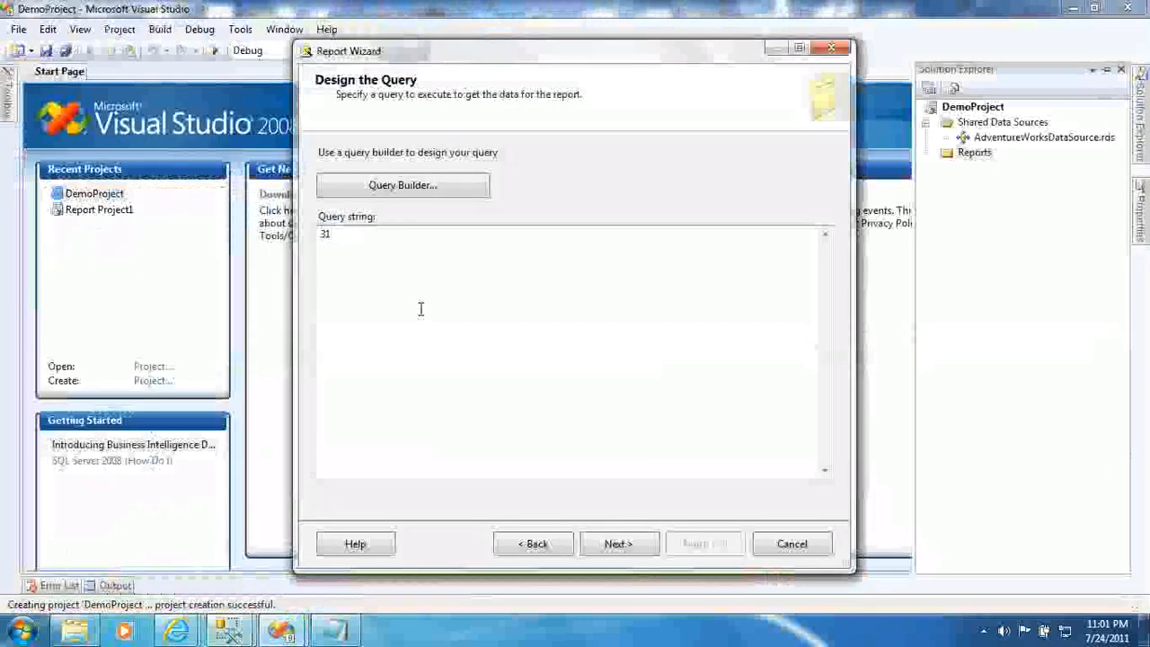
{"action": "key", "text": "BackSpace"}
{"action": "key", "text": "BackSpace"}
- Copy the gender-wise sales count query from Management Studio into the Query string box
{"action": "key", "text": "alt+Tab"}
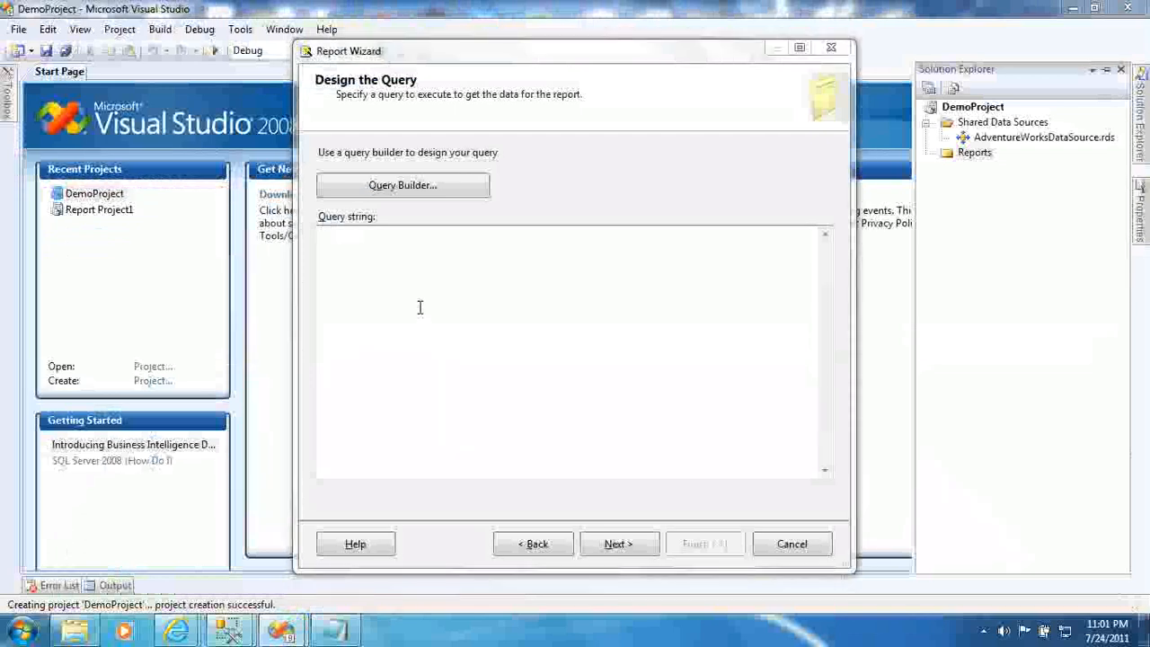
{"action": "right_click", "coordinate": [252, 189]}
{"action": "left_click", "coordinate": [282, 217]}
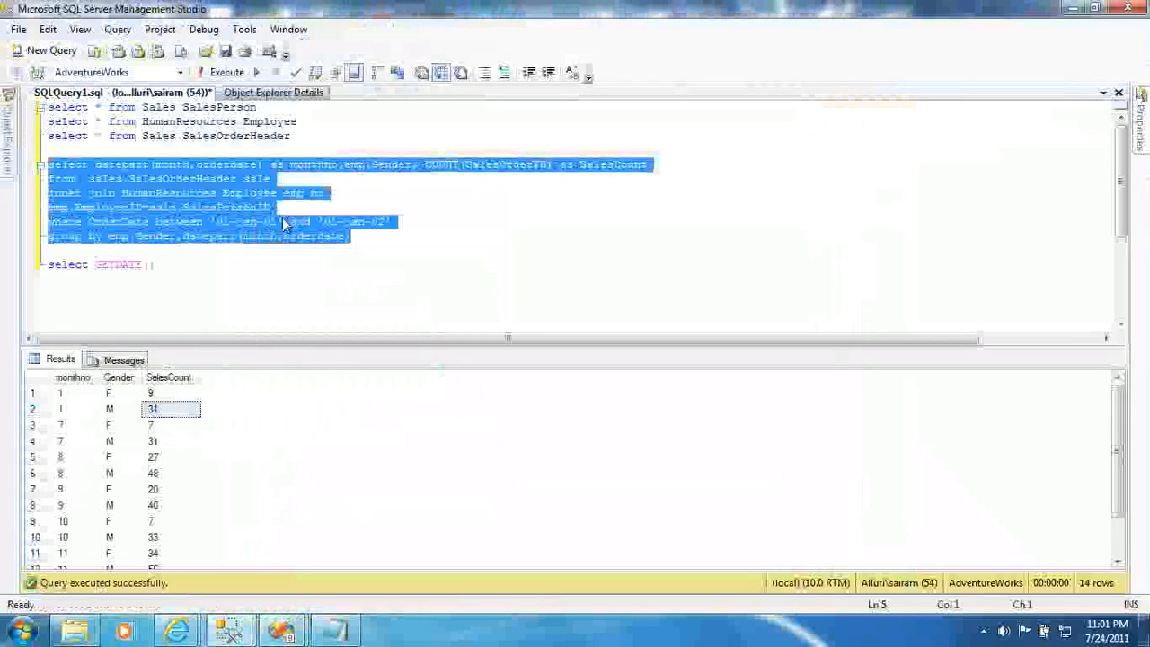
{"action": "key", "text": "alt+Tab"}
{"action": "right_click", "coordinate": [373, 235]}
{"action": "left_click", "coordinate": [481, 301]}
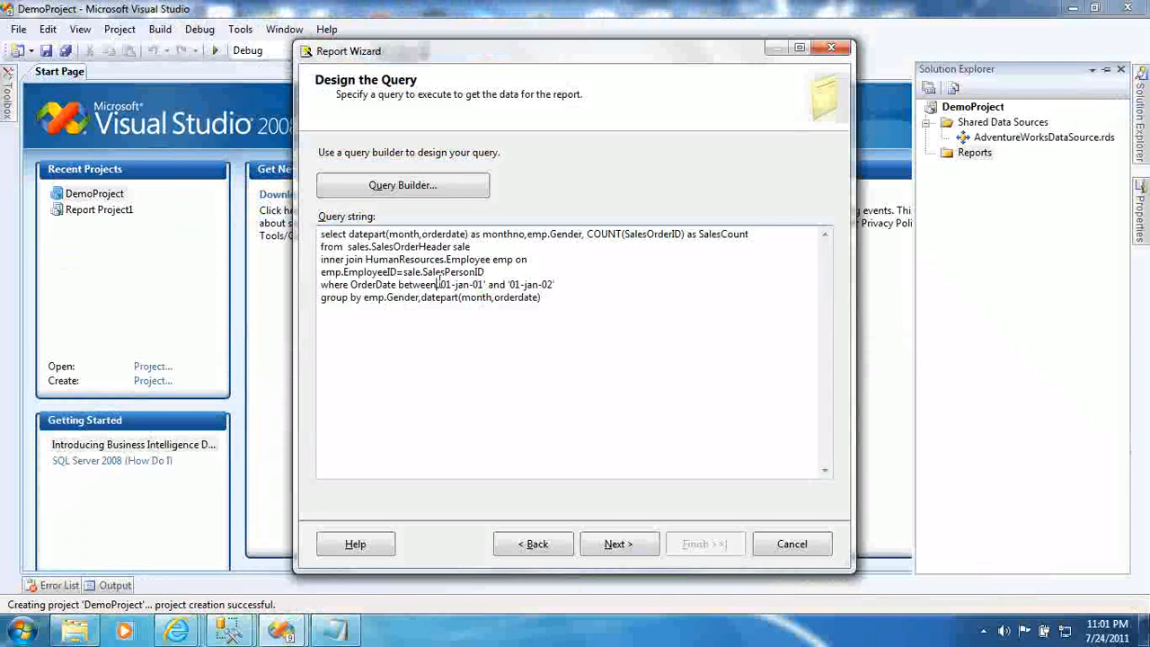
{"action": "left_click", "coordinate": [439, 284]}
{"action": "left_click_drag", "start_coordinate": [438, 284], "coordinate": [447, 284]}
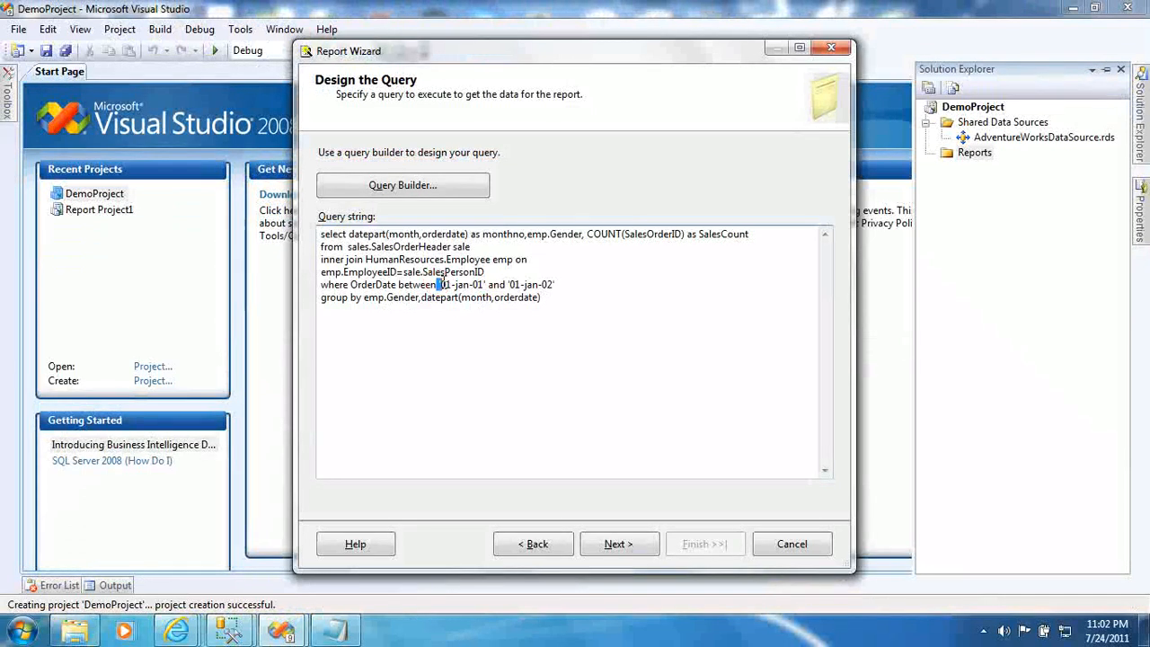
{"action": "left_click", "coordinate": [484, 284]}
{"action": "key", "text": "BackSpace"}
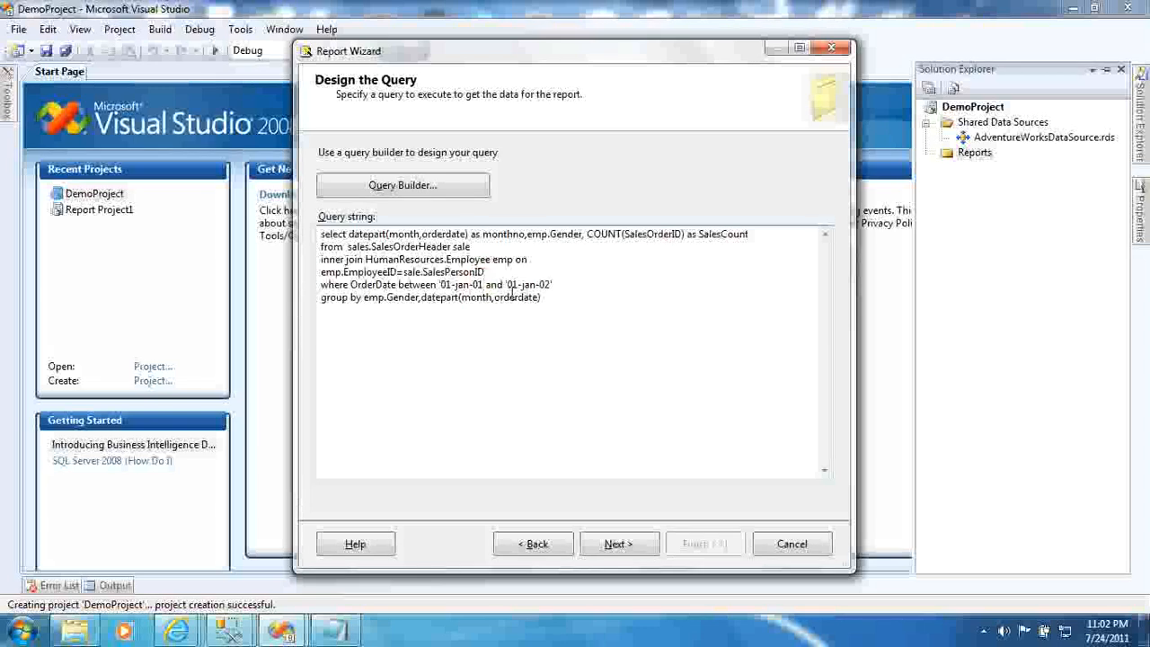
{"action": "key", "text": "BackSpace"}
{"action": "key", "text": "BackSpace"}
{"action": "key", "text": "BackSpace"}
{"action": "key", "text": "BackSpace"}
{"action": "key", "text": "BackSpace"}
{"action": "key", "text": "BackSpace"}
{"action": "key", "text": "BackSpace"}
{"action": "key", "text": "BackSpace"}
{"action": "key", "text": "BackSpace"}
{"action": "key", "text": "BackSpace"}
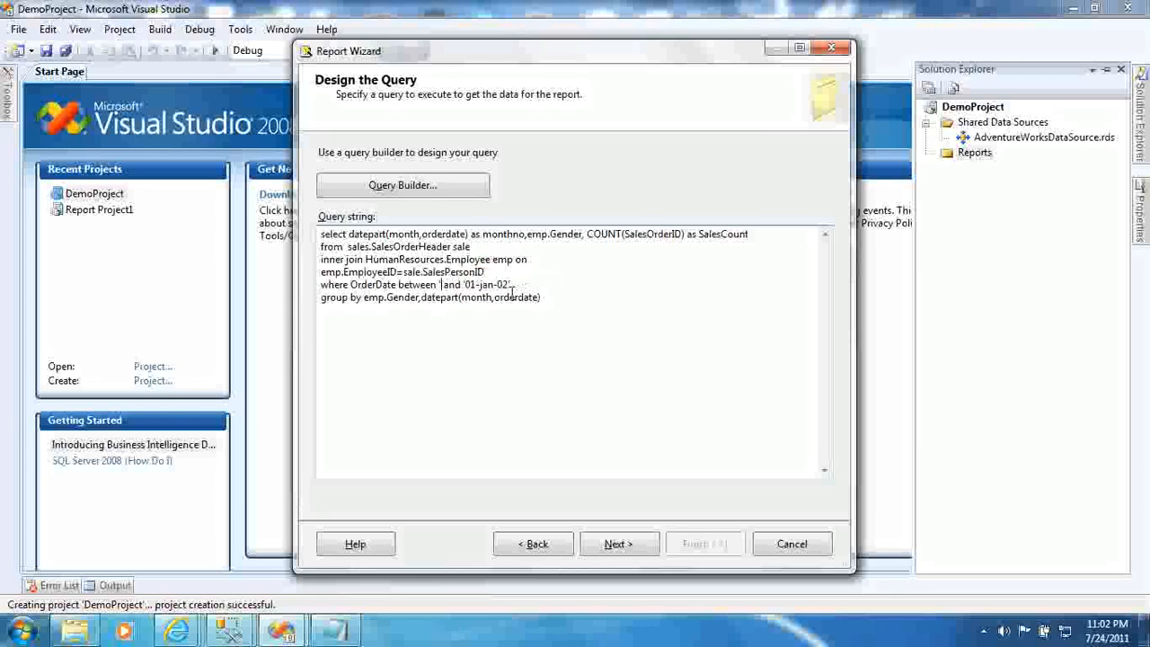
{"action": "type", "text": "@FromDate"}
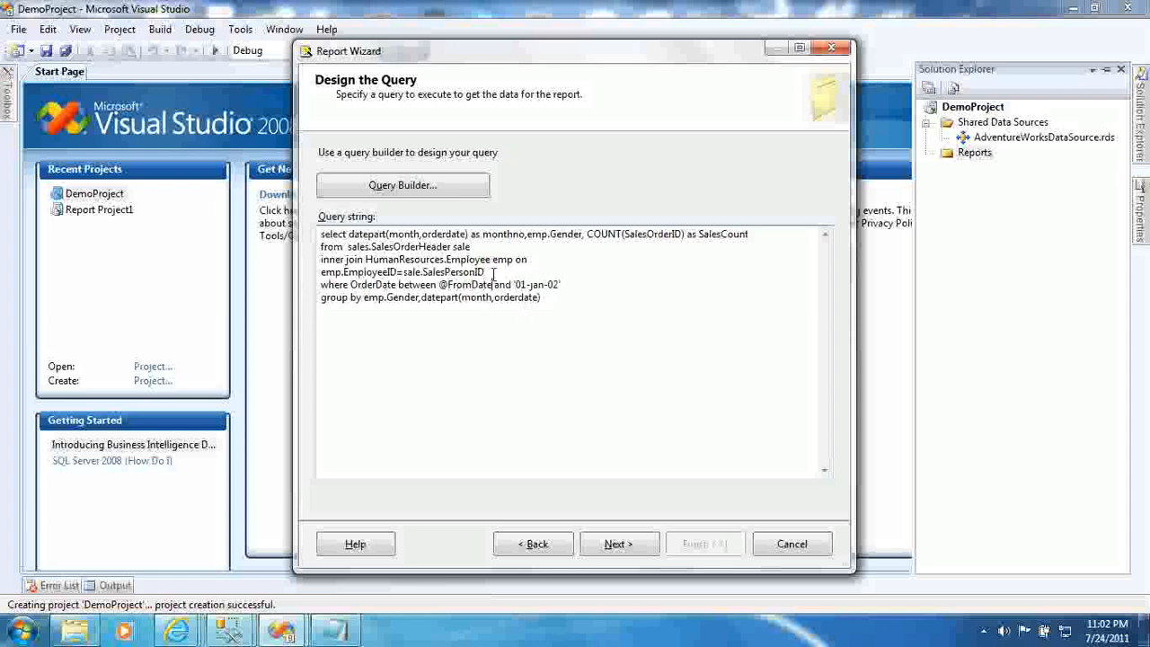
{"action": "left_click_drag", "start_coordinate": [515, 284], "coordinate": [562, 284]}
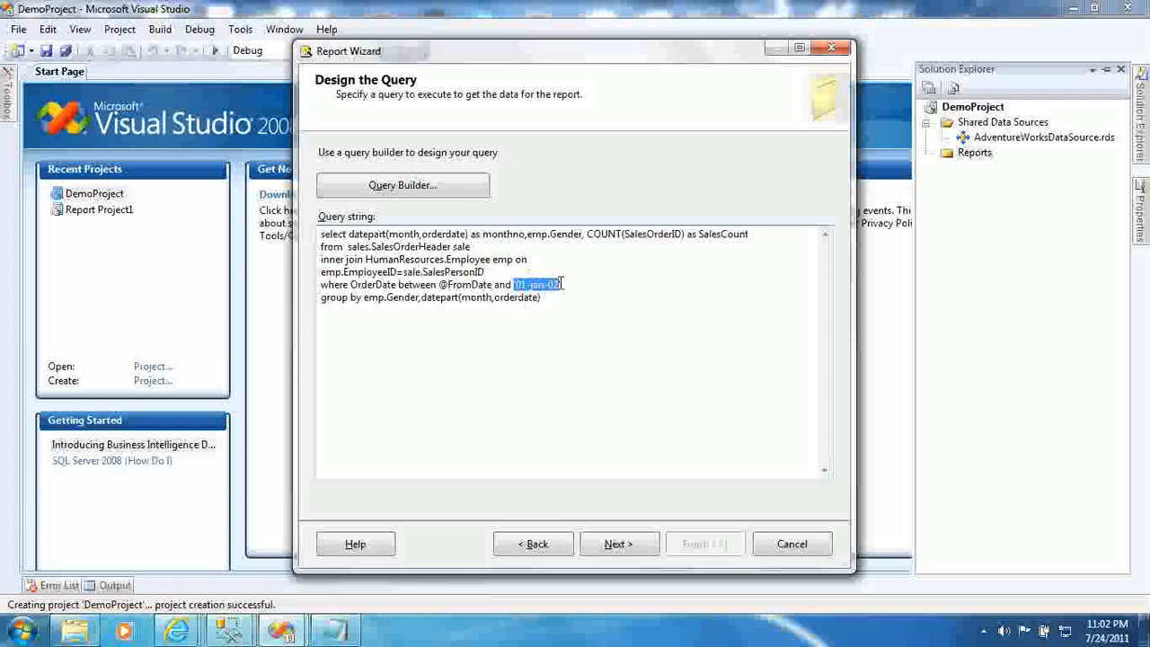
{"action": "left_click", "coordinate": [562, 284]}
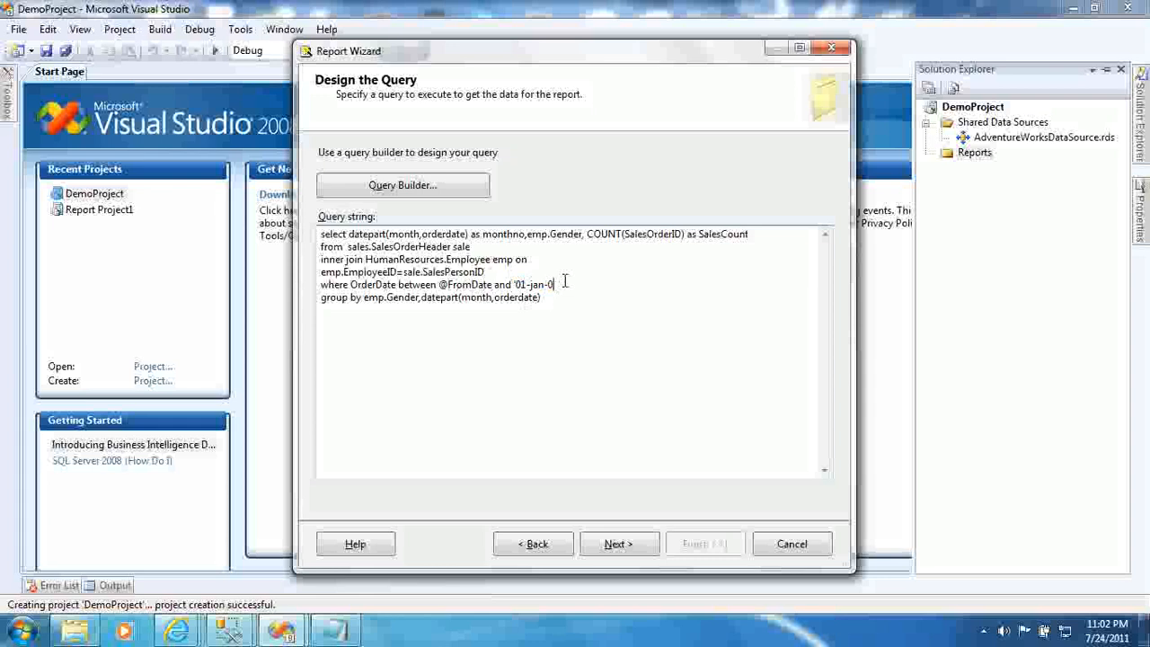
{"action": "key", "text": "BackSpace"}
{"action": "key", "text": "BackSpace"}
{"action": "key", "text": "BackSpace"}
{"action": "key", "text": "BackSpace"}
{"action": "type", "text": "@"}
{"action": "type", "text": "A"}
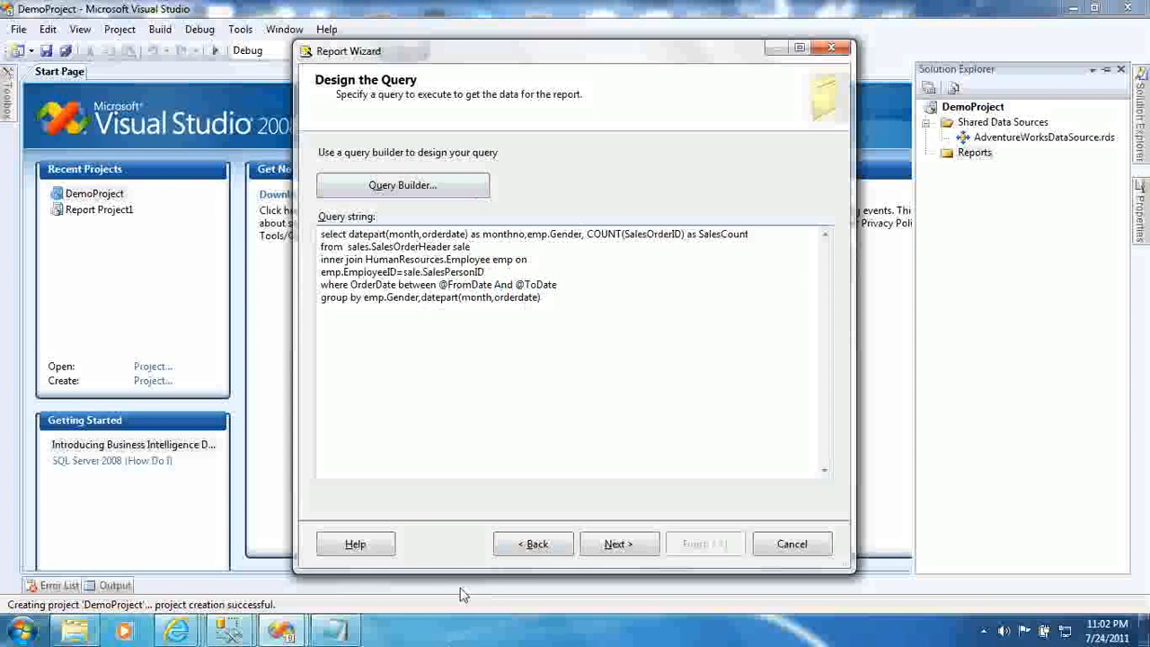
{"action": "left_click", "coordinate": [617, 544]}
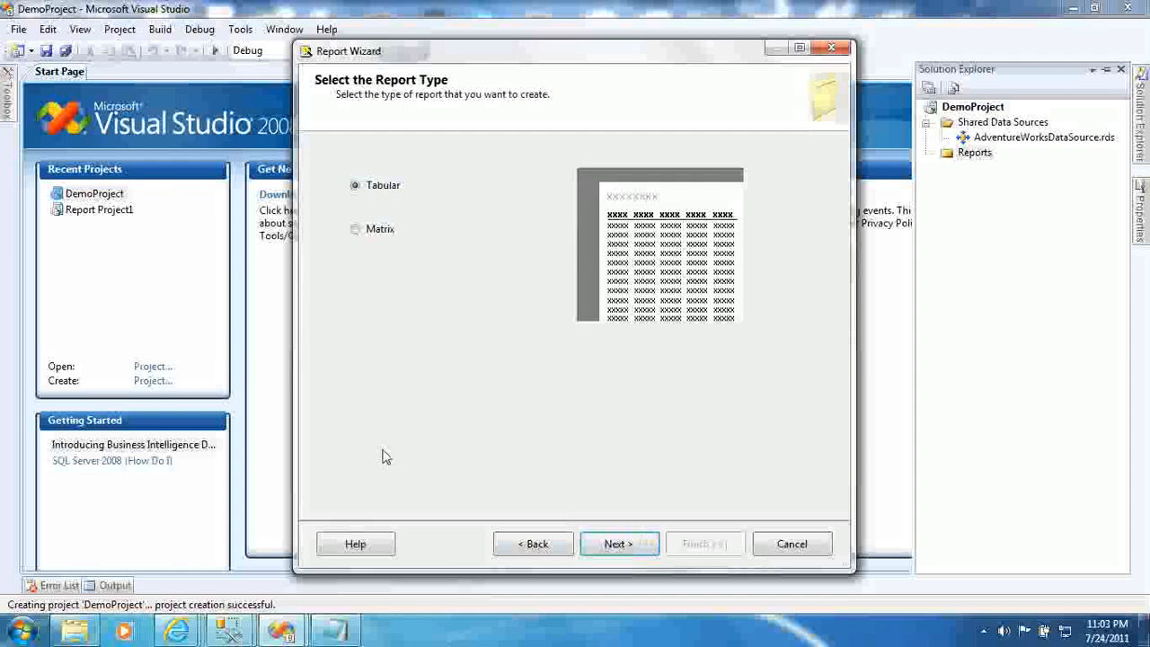
- Check the monthno and Gender columns of the query results in Management Studio
{"action": "left_click", "coordinate": [231, 629]}
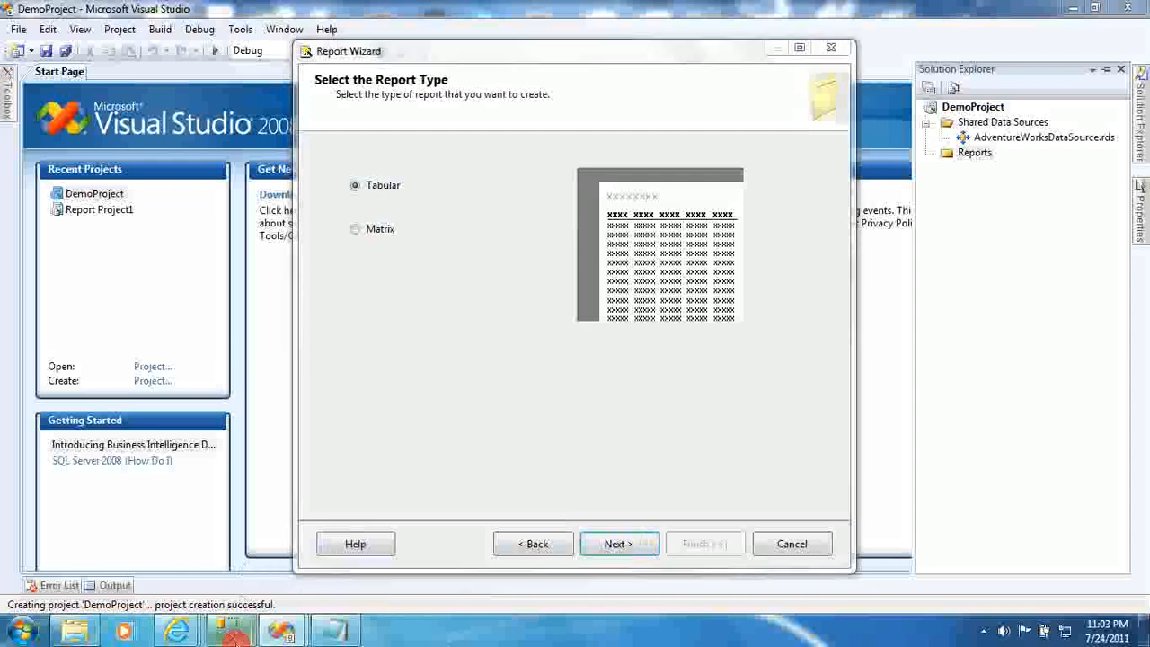
{"action": "left_click", "coordinate": [327, 525]}
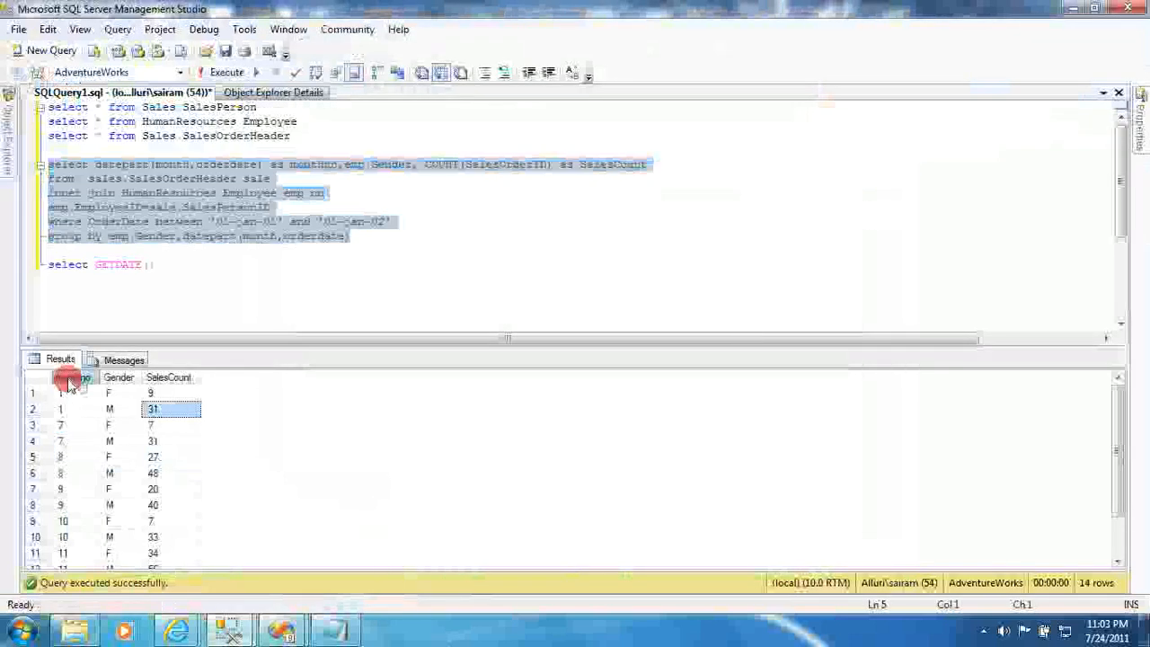
{"action": "left_click", "coordinate": [72, 377]}
{"action": "left_click", "coordinate": [119, 377]}
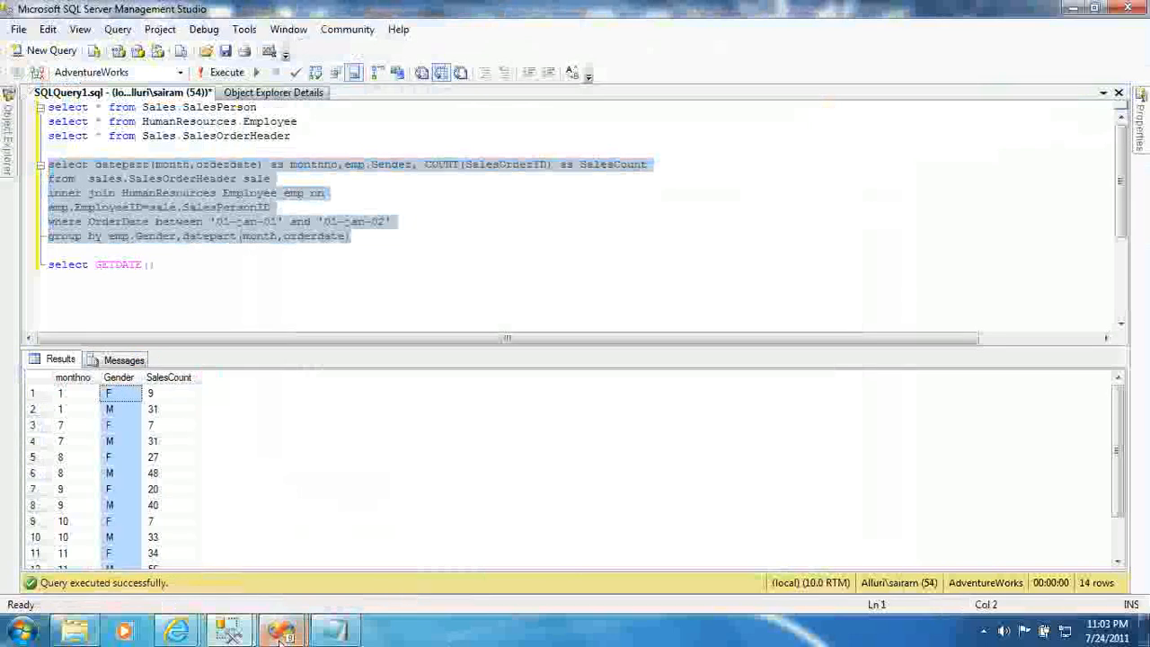
- Back in the DemoProject Report Wizard, choose the Matrix report type and continue
{"action": "mouse_move", "coordinate": [281, 629]}
{"action": "mouse_move", "coordinate": [353, 572]}
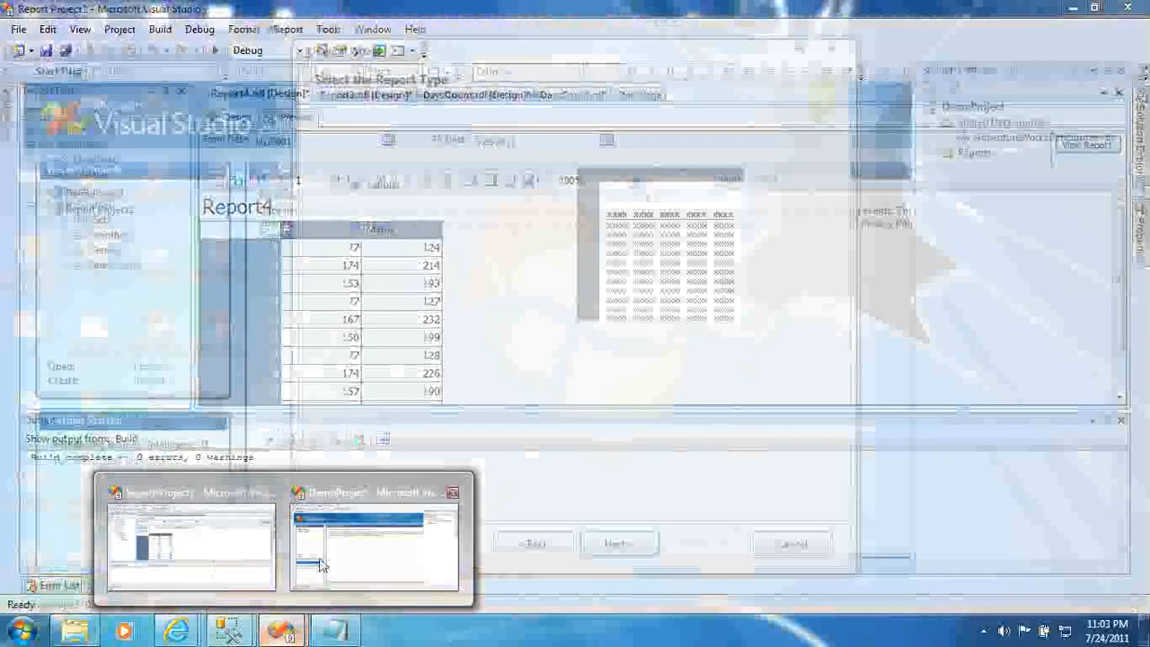
{"action": "left_click", "coordinate": [368, 552]}
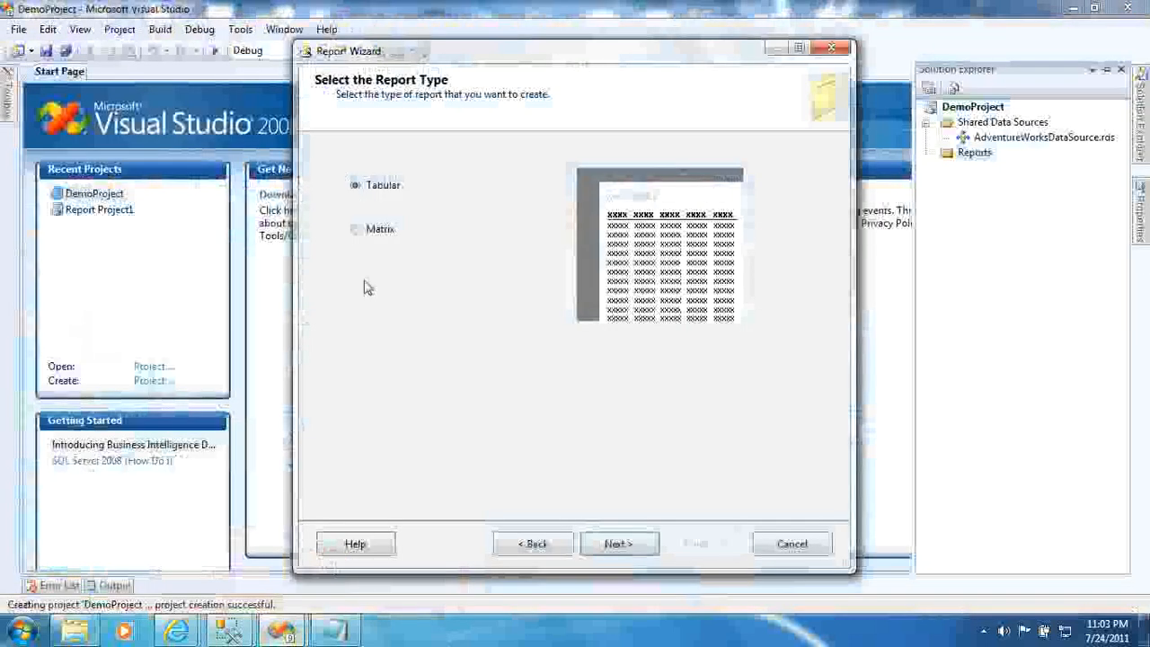
{"action": "left_click", "coordinate": [360, 235]}
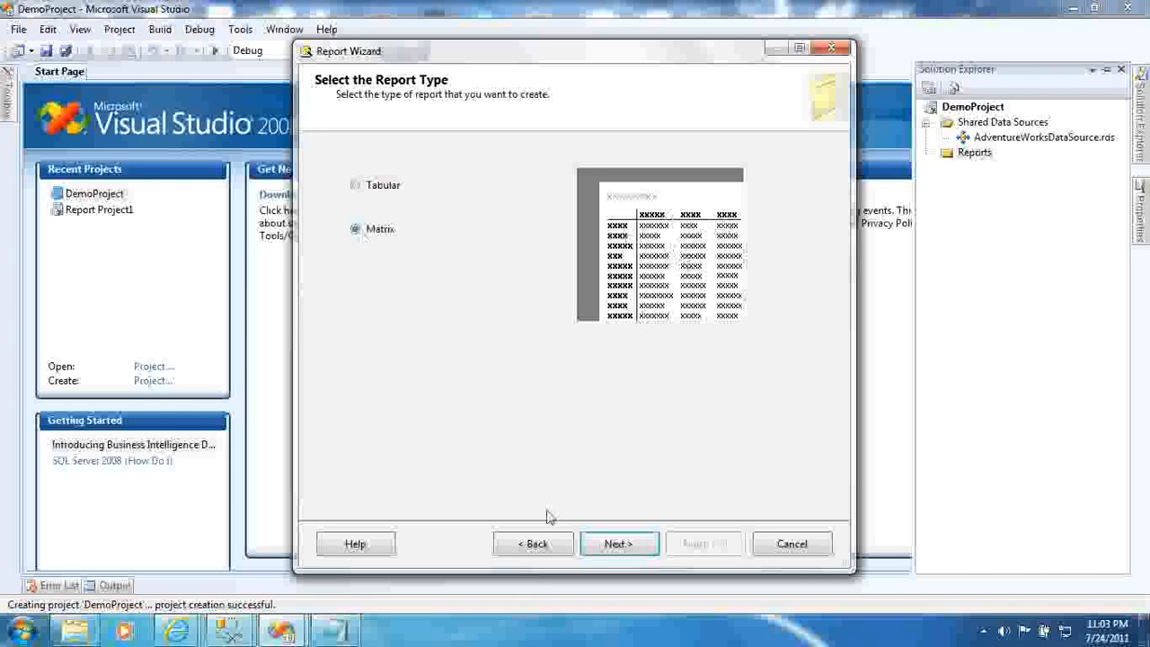
{"action": "left_click", "coordinate": [618, 543]}
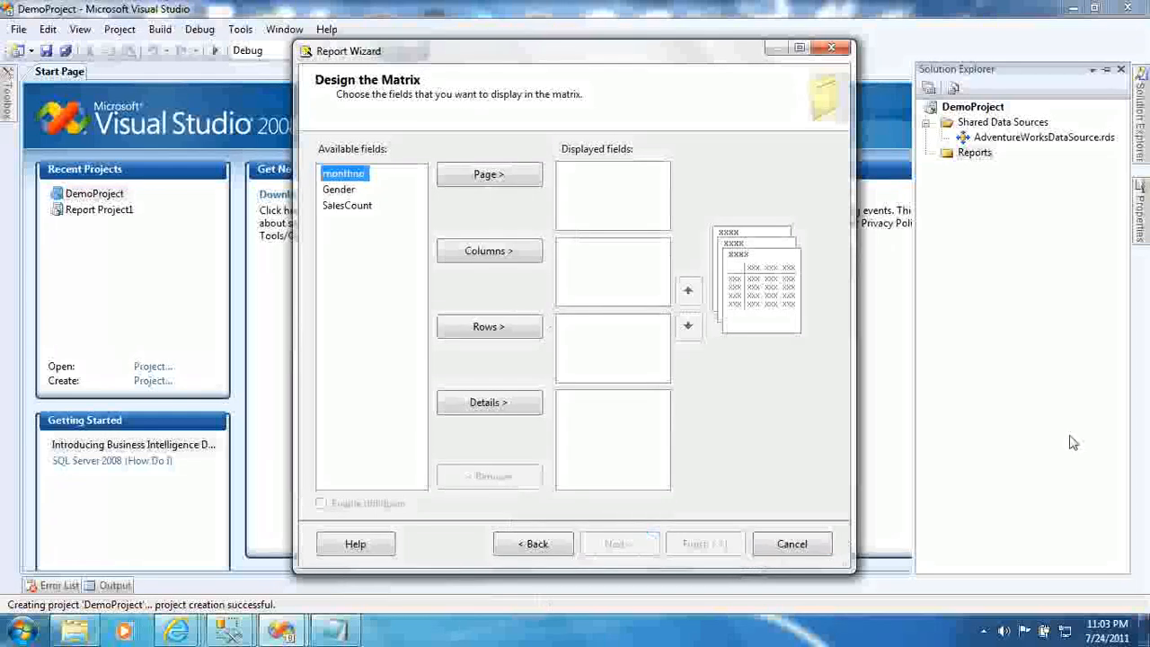
- Place monthno on rows, Gender on columns and SalesCount in the matrix details
{"action": "left_click", "coordinate": [359, 176]}
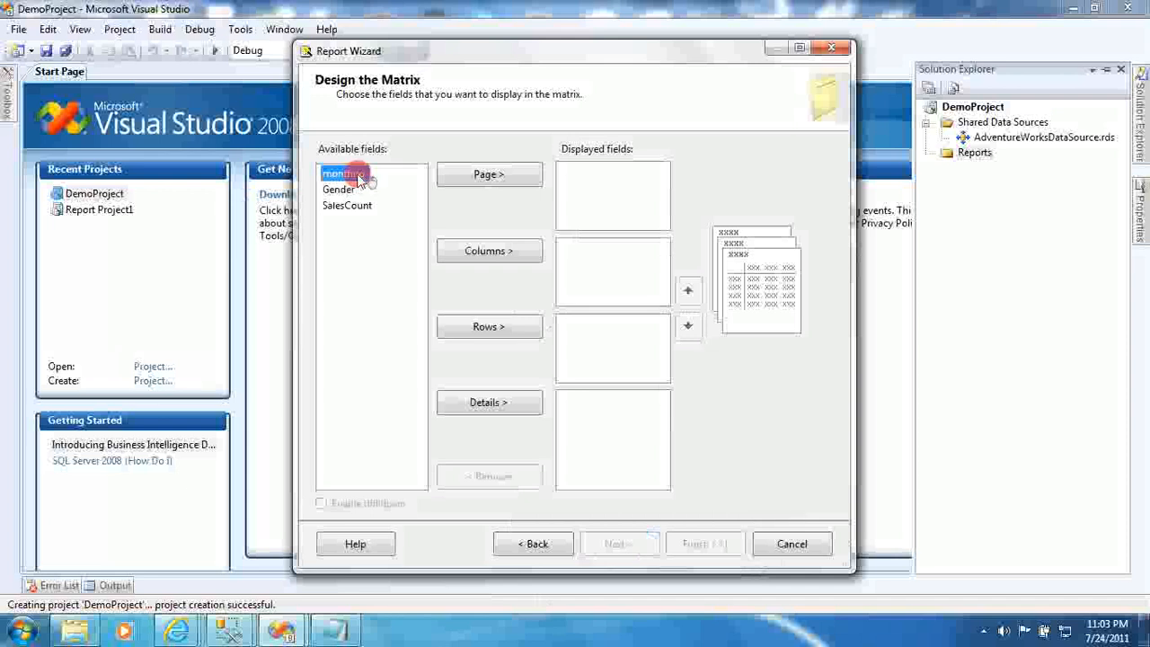
{"action": "left_click", "coordinate": [495, 329]}
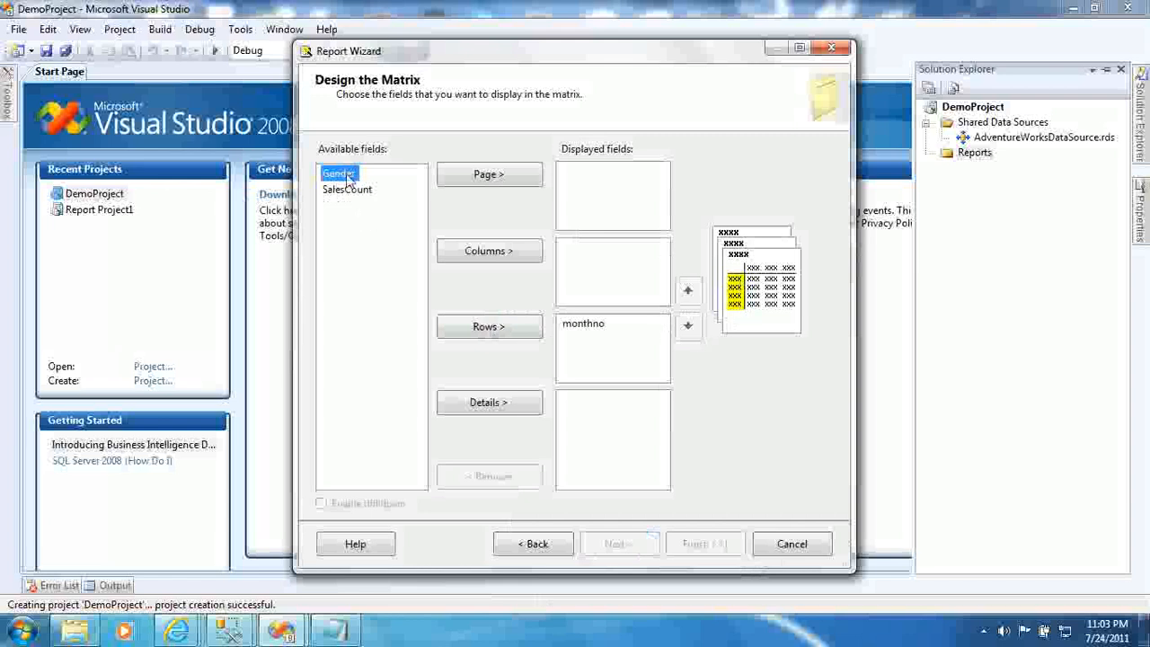
{"action": "left_click", "coordinate": [484, 254]}
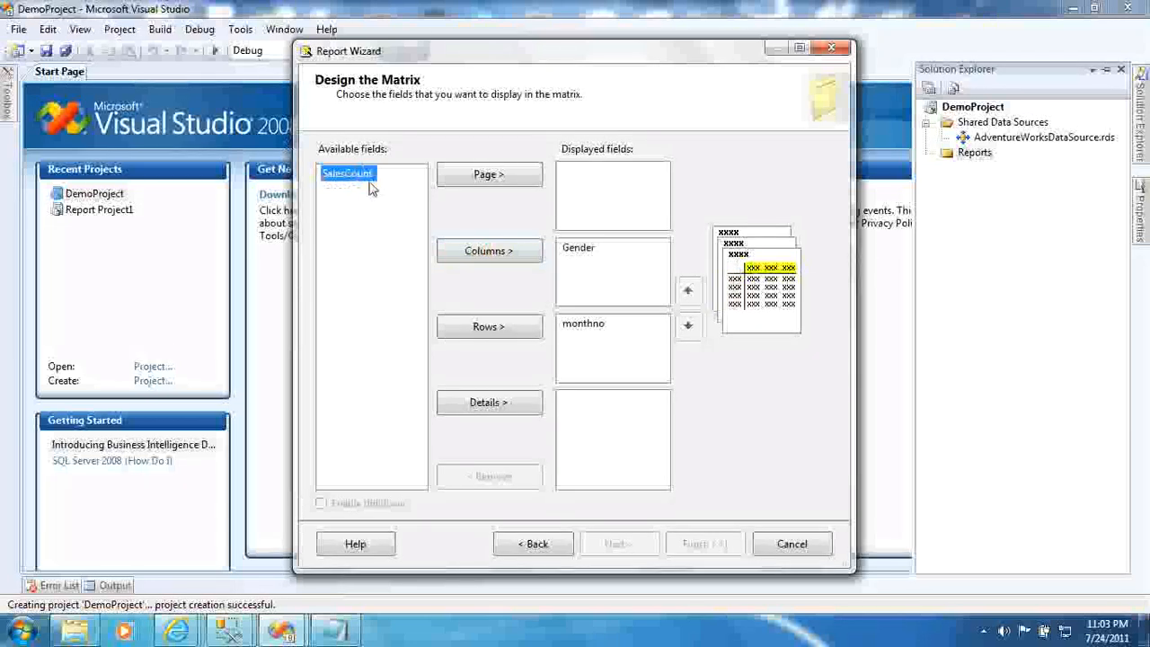
{"action": "left_click", "coordinate": [508, 405]}
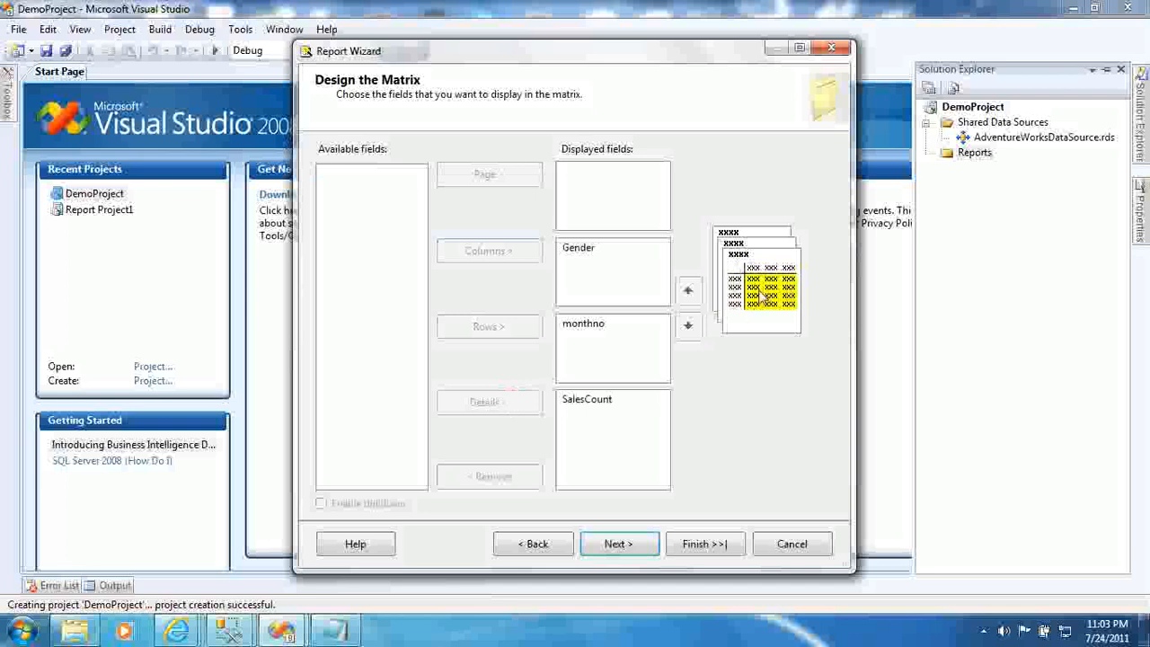
{"action": "left_click", "coordinate": [611, 545]}
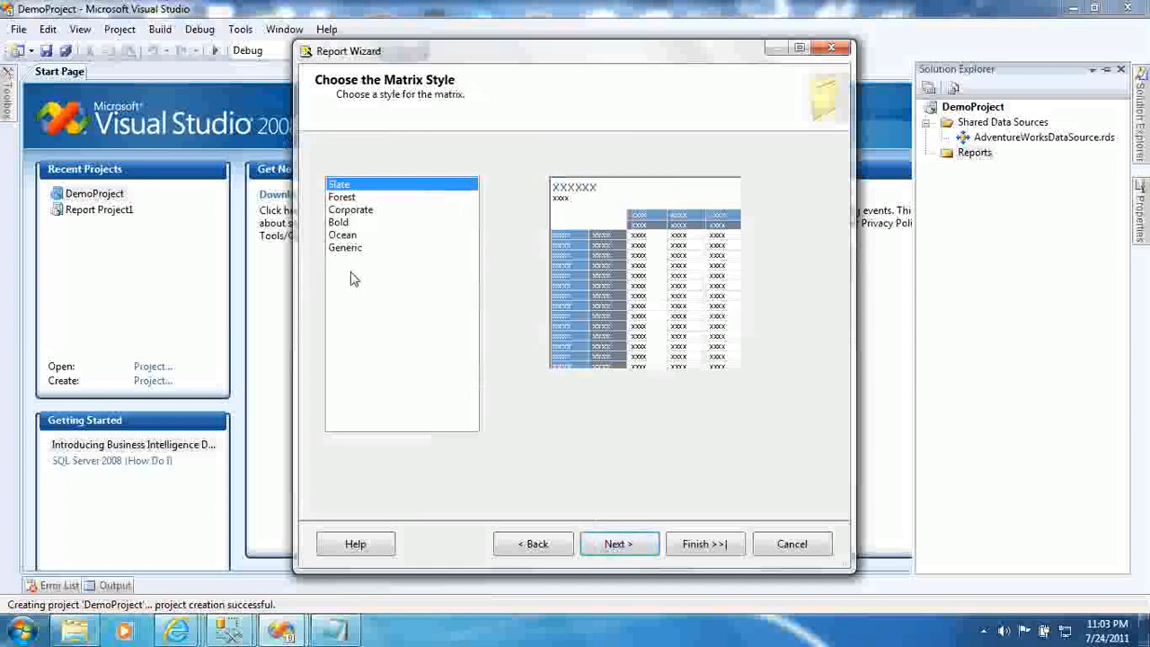
- Apply the Corporate matrix style, name the report GenderWiseSalesCount and finish
{"action": "left_click", "coordinate": [360, 198]}
{"action": "left_click", "coordinate": [359, 210]}
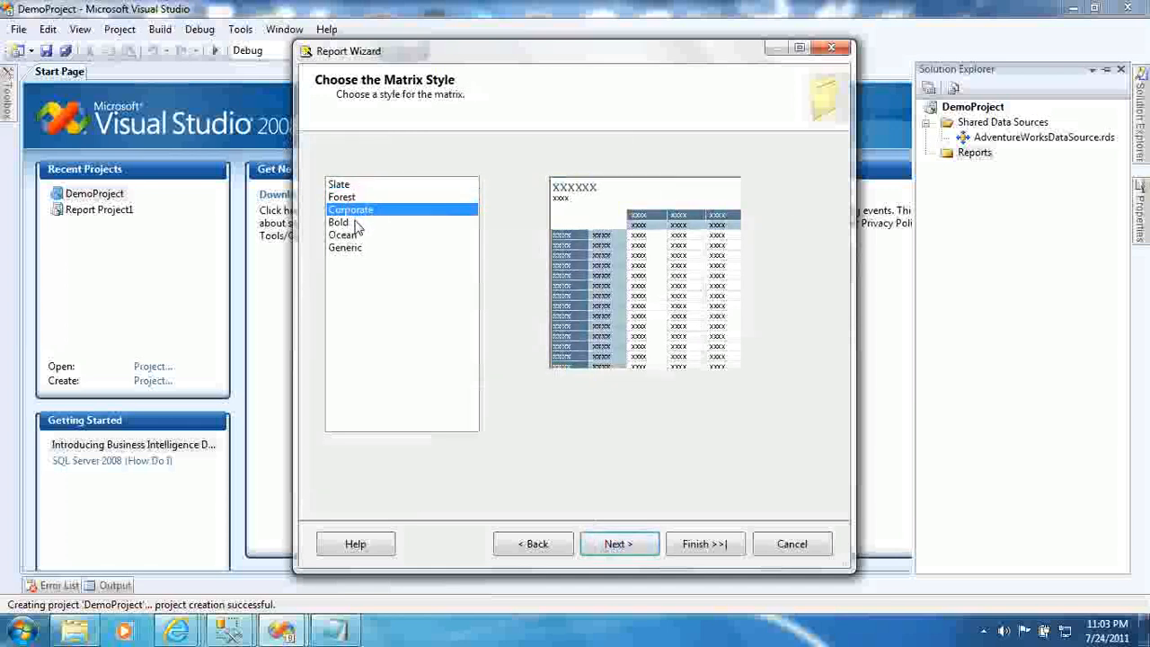
{"action": "left_click", "coordinate": [617, 531]}
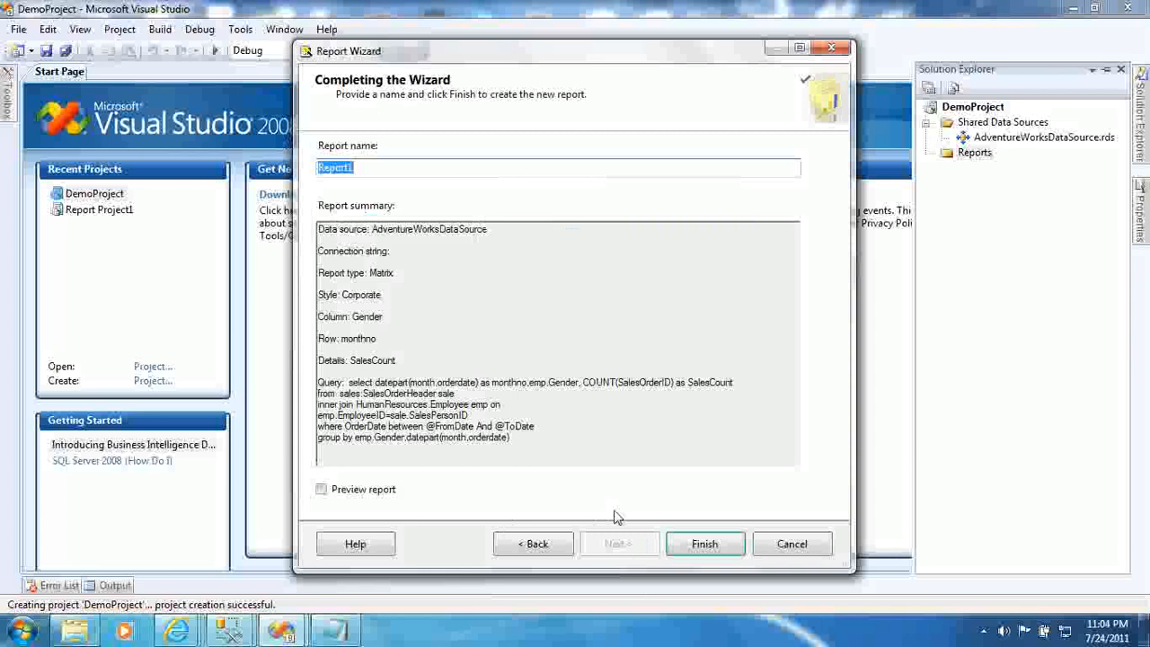
{"action": "type", "text": "GenderWiseSalesCou"}
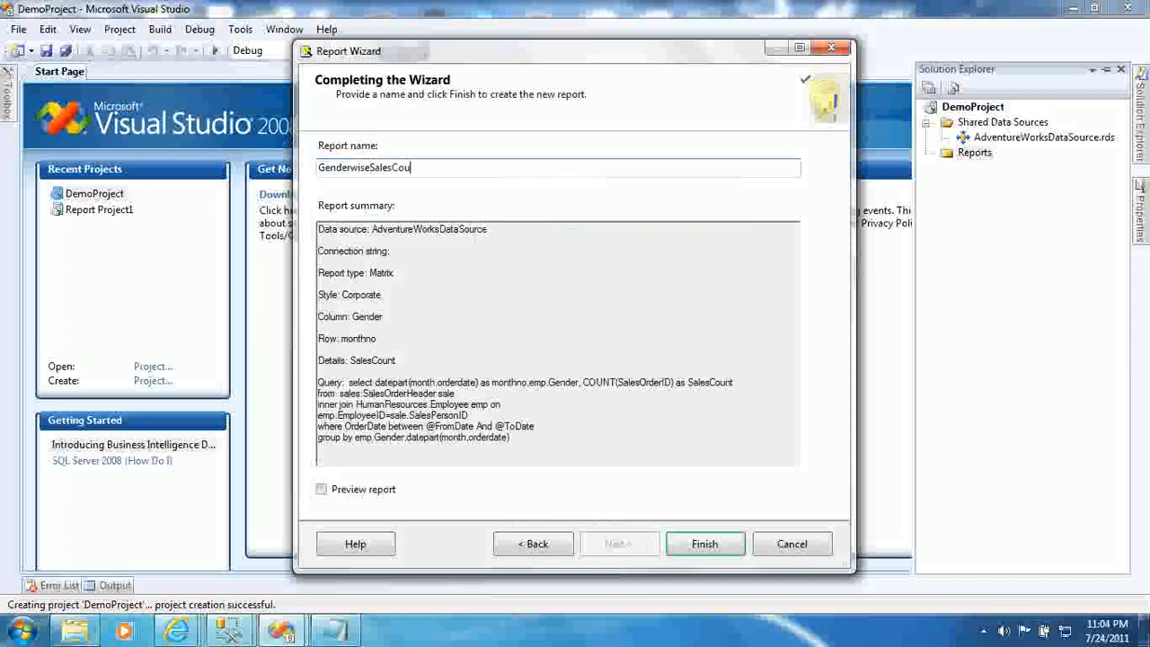
{"action": "type", "text": "nt"}
{"action": "left_click", "coordinate": [724, 544]}
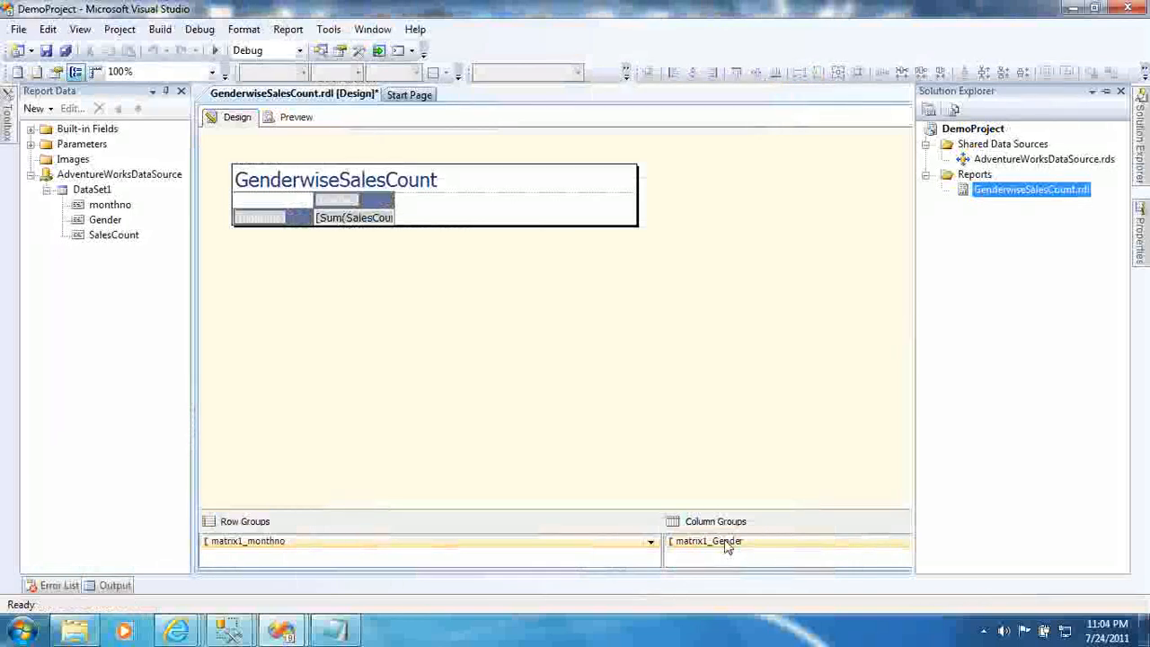
- Preview GenderwiseSalesCount.rdl to bring up its From Date and To Date prompts
{"action": "left_click", "coordinate": [292, 121]}
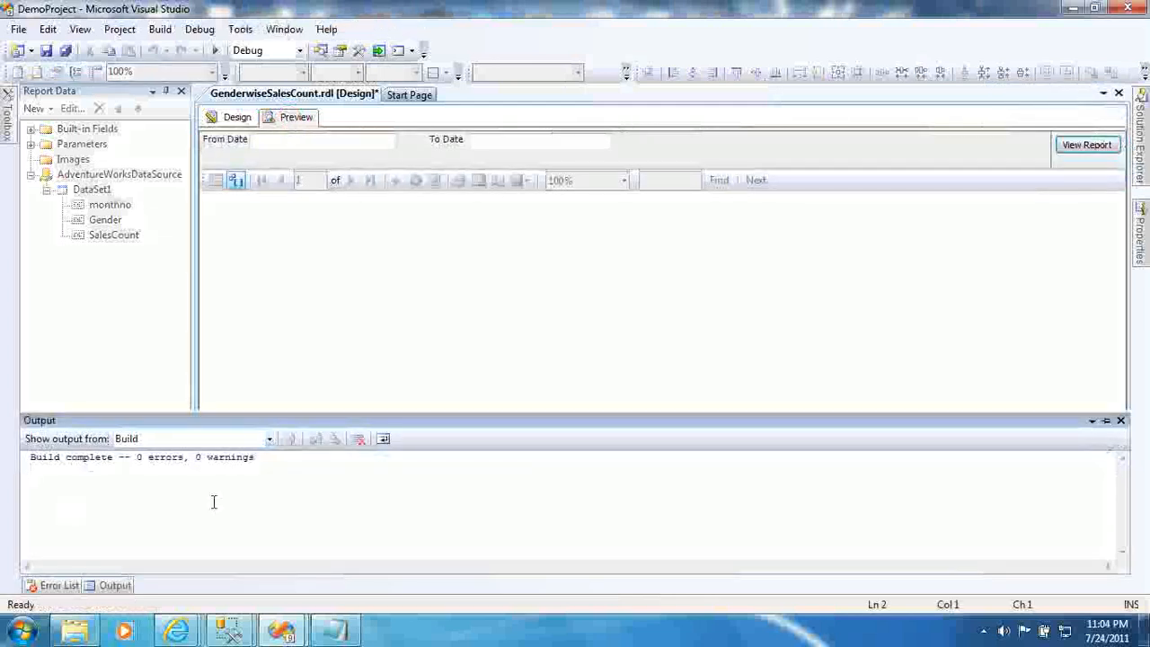
- Run the report preview with From Date 01-jan-01 and To Date 01-jan-02
{"action": "left_click", "coordinate": [269, 143]}
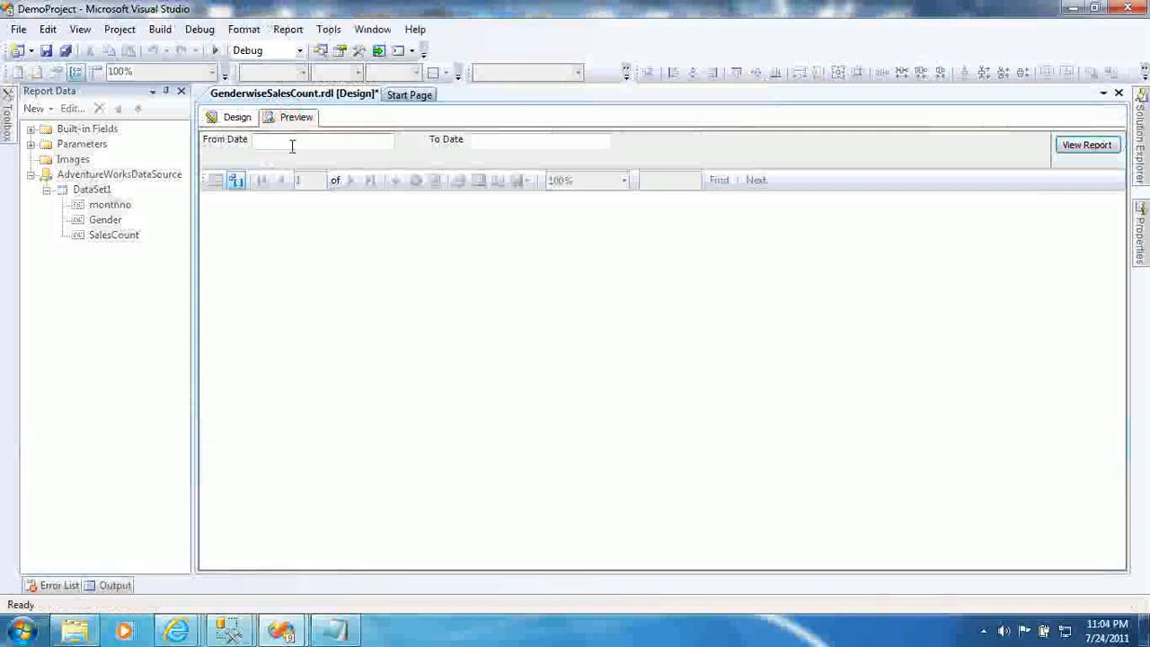
{"action": "type", "text": "01-jan-01"}
{"action": "key", "text": "Tab"}
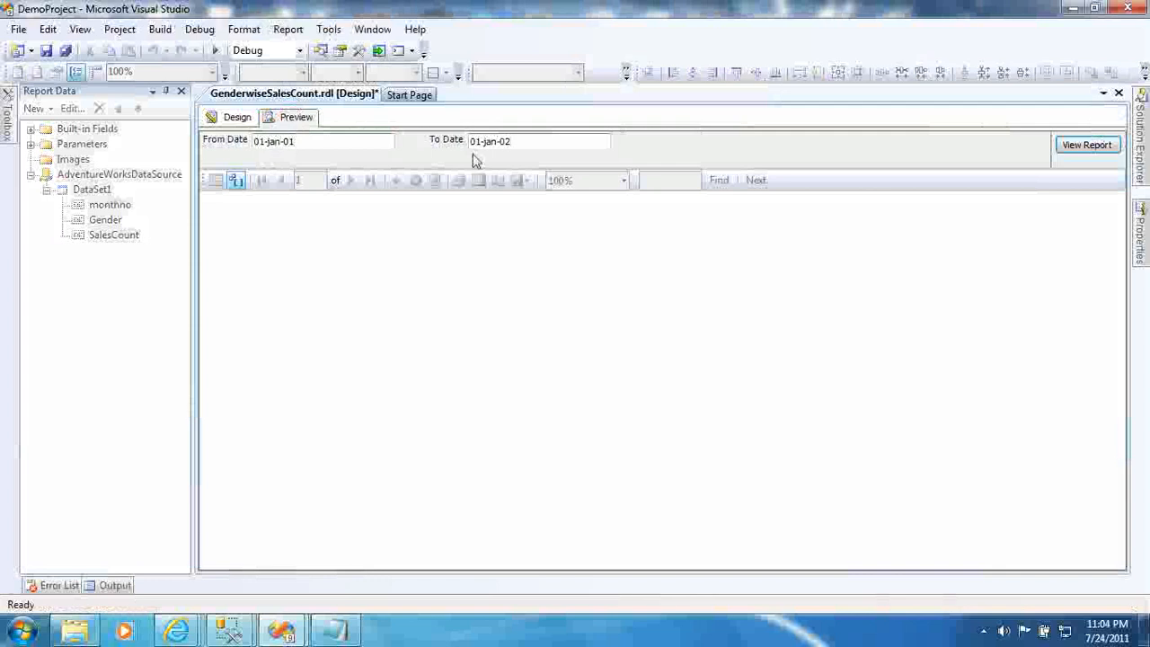
{"action": "left_click", "coordinate": [1101, 151]}
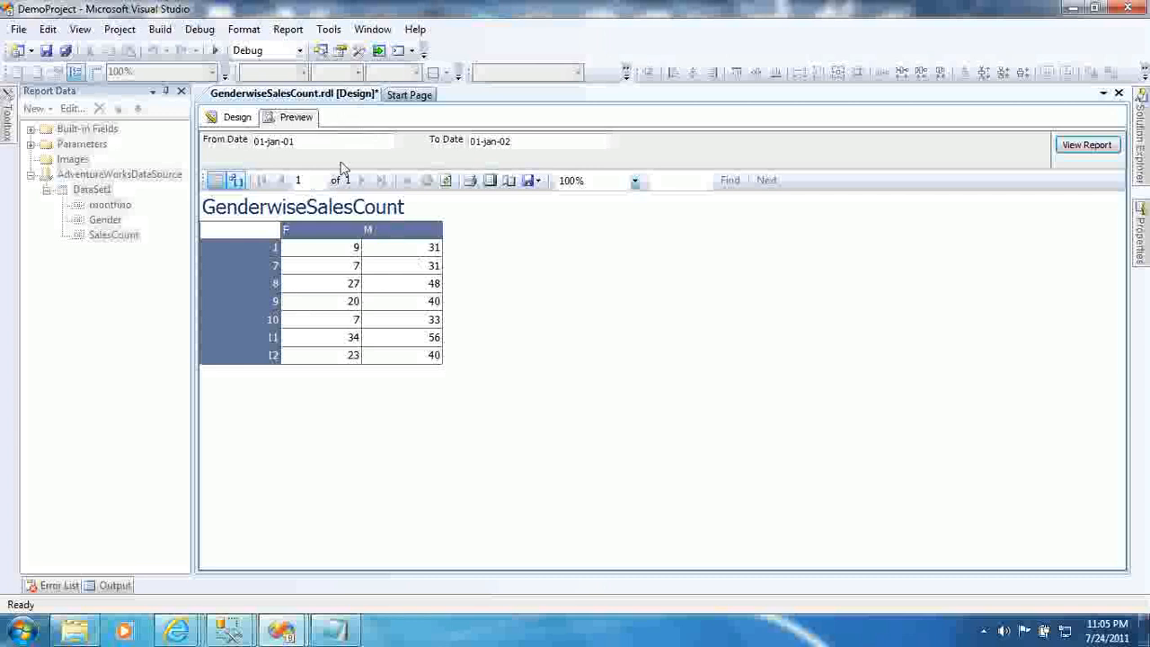
{"action": "left_click", "coordinate": [521, 136]}
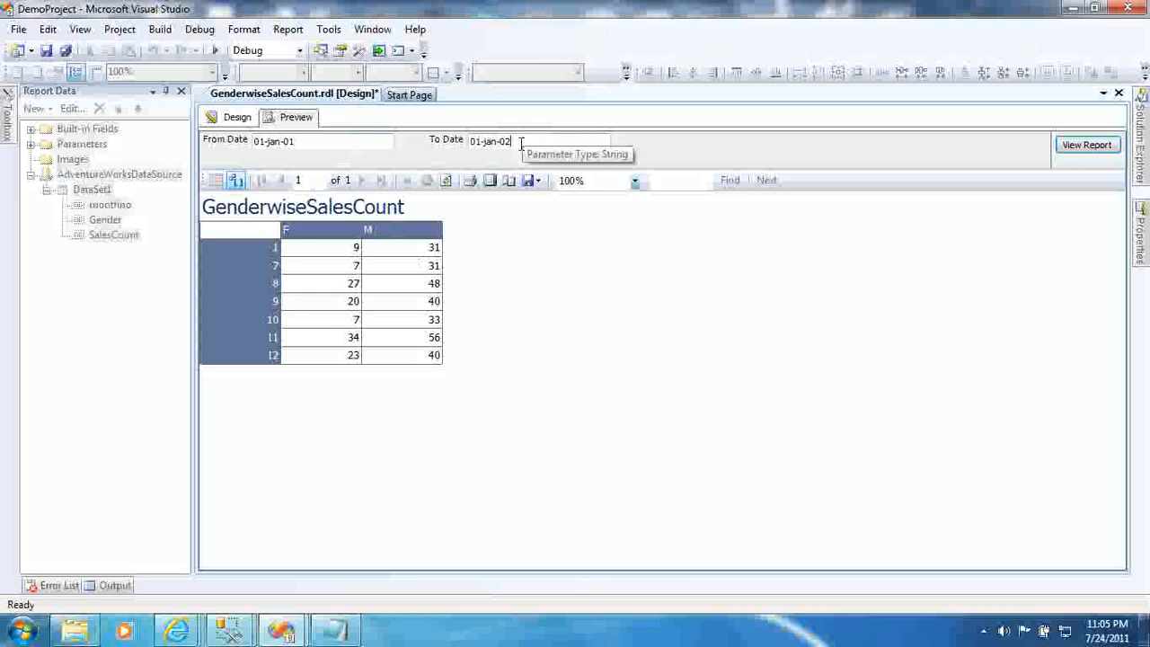
{"action": "left_click", "coordinate": [361, 145]}
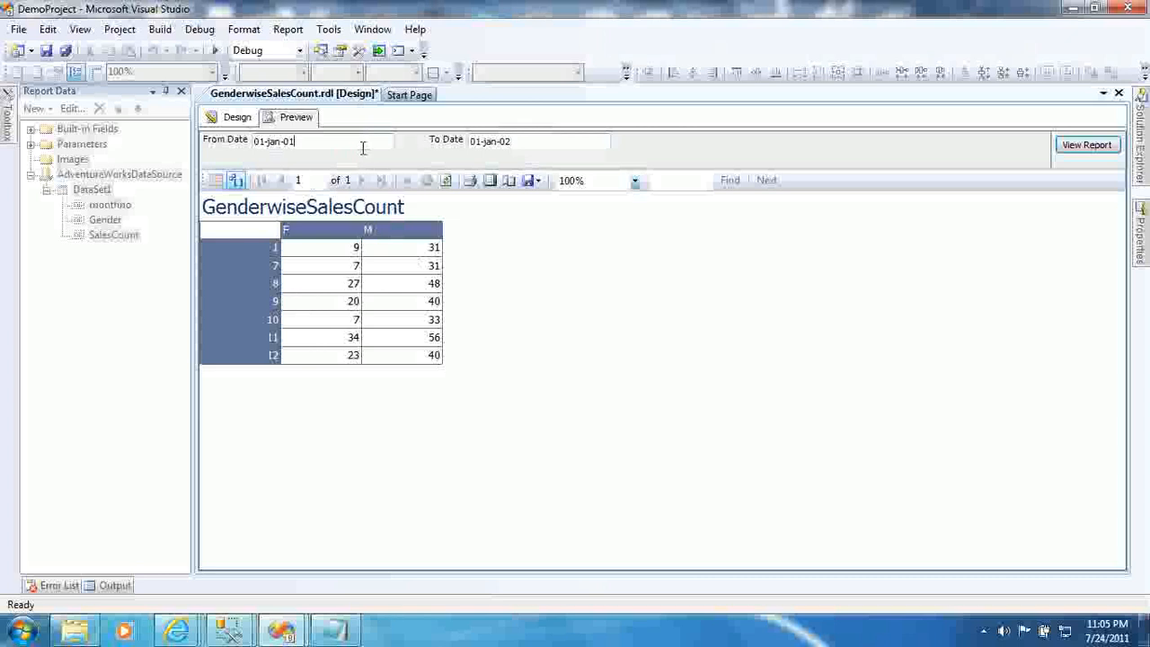
- In Design view, expand the report's Parameters list showing FromDate and ToDate
{"action": "left_click", "coordinate": [228, 123]}
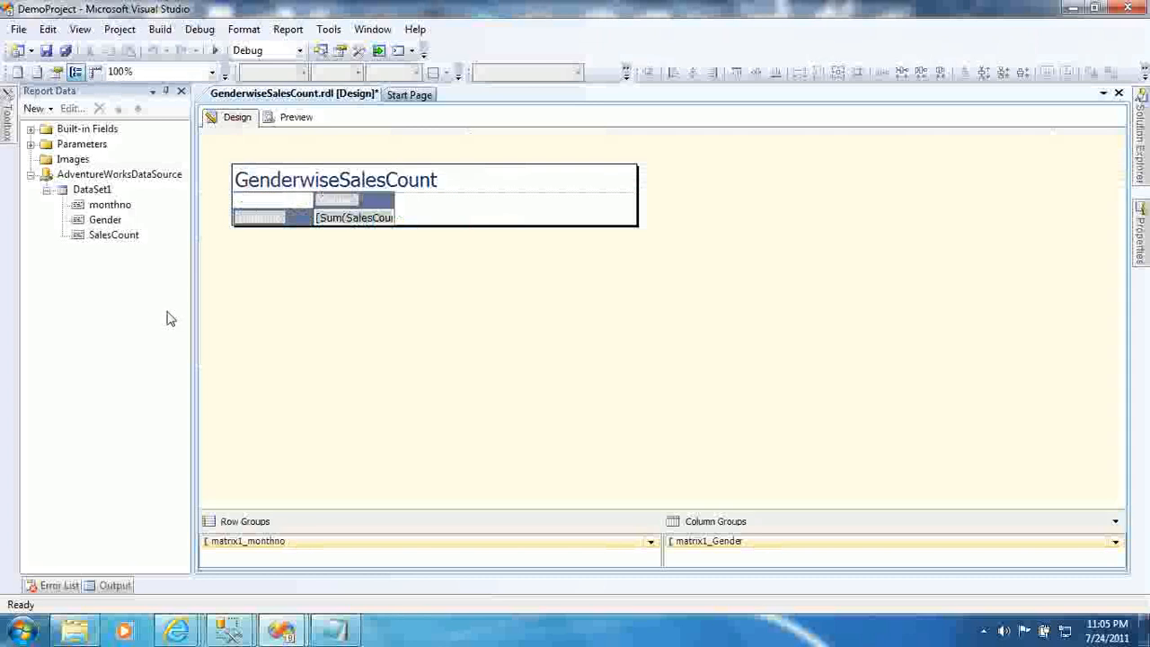
{"action": "left_click", "coordinate": [31, 144]}
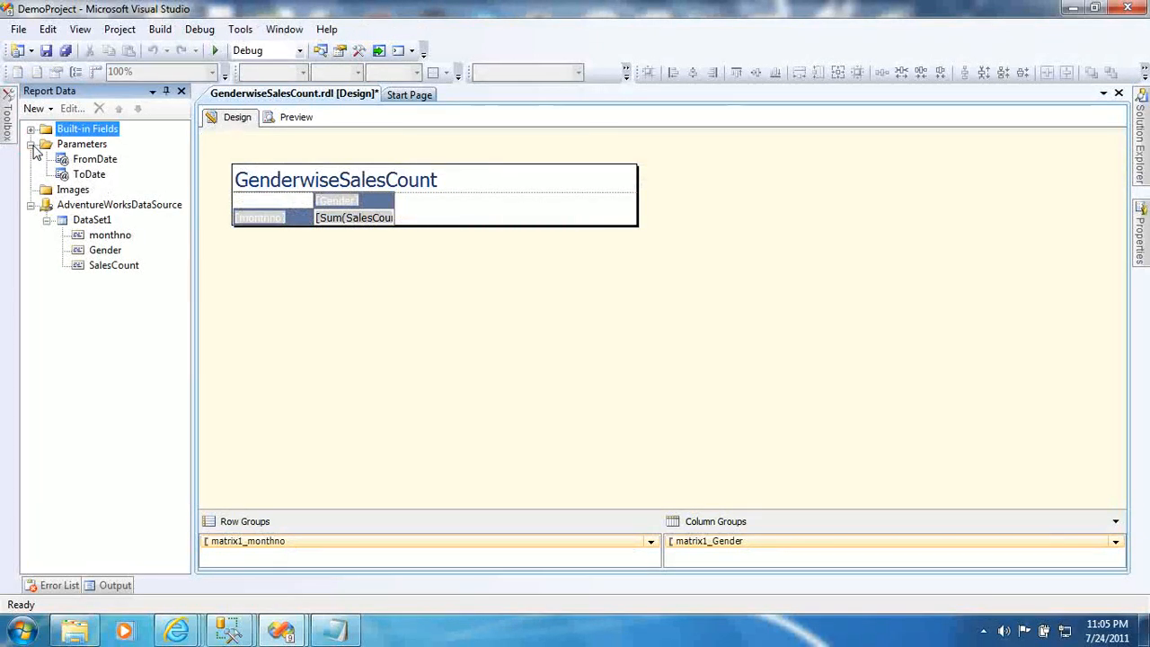
{"action": "left_click", "coordinate": [77, 145]}
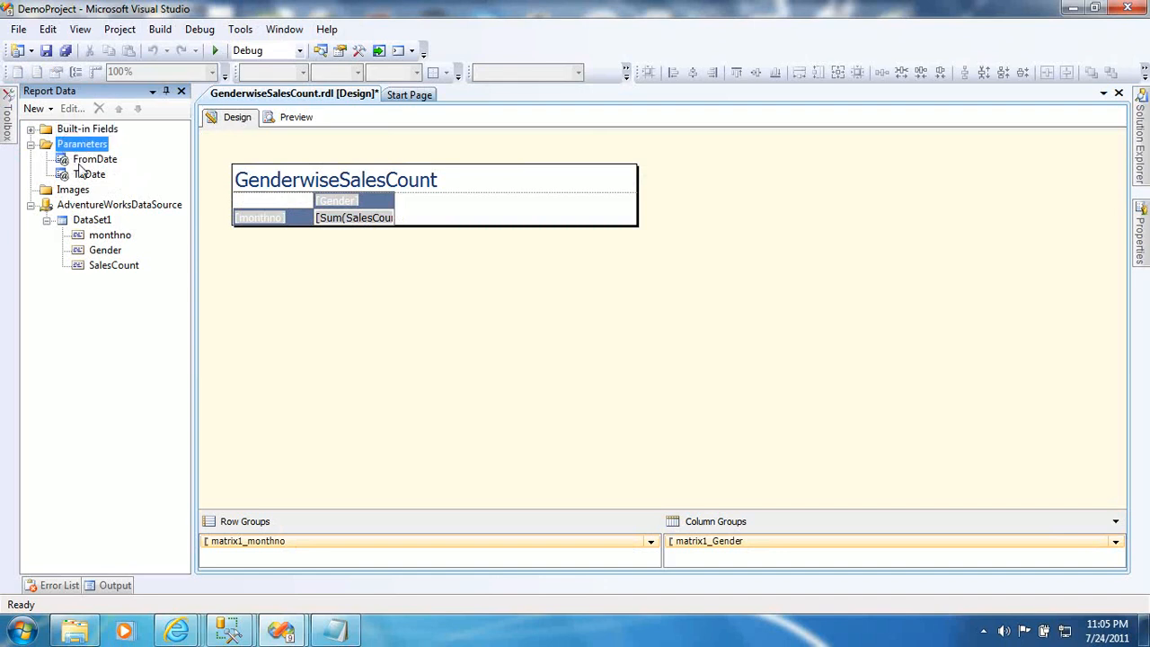
{"action": "left_click", "coordinate": [79, 159]}
{"action": "left_click", "coordinate": [81, 174]}
{"action": "left_click", "coordinate": [80, 160]}
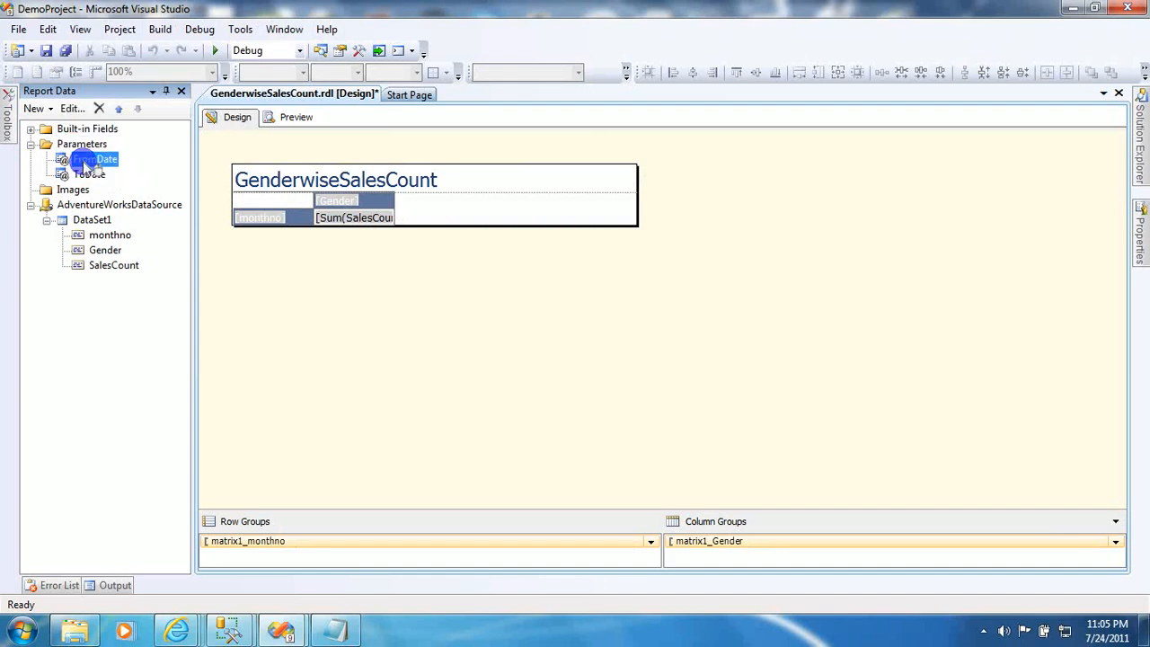
- Set the FromDate parameter's data type to Date/Time
{"action": "right_click", "coordinate": [83, 161]}
{"action": "left_click", "coordinate": [61, 319]}
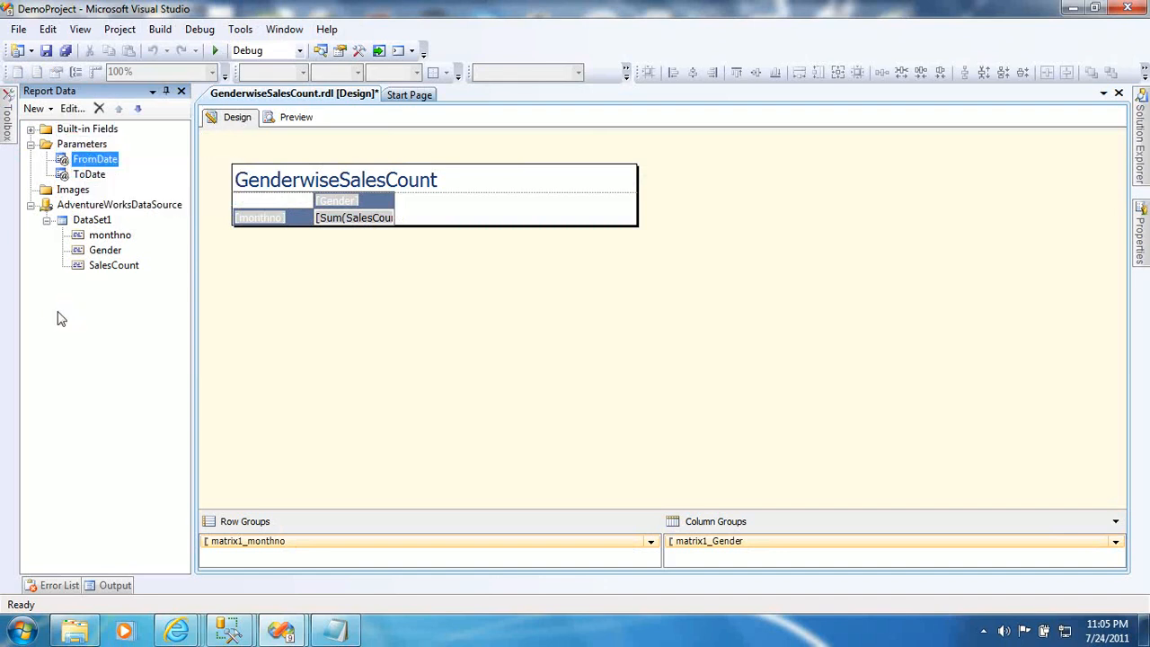
{"action": "right_click", "coordinate": [92, 161]}
{"action": "left_click", "coordinate": [144, 194]}
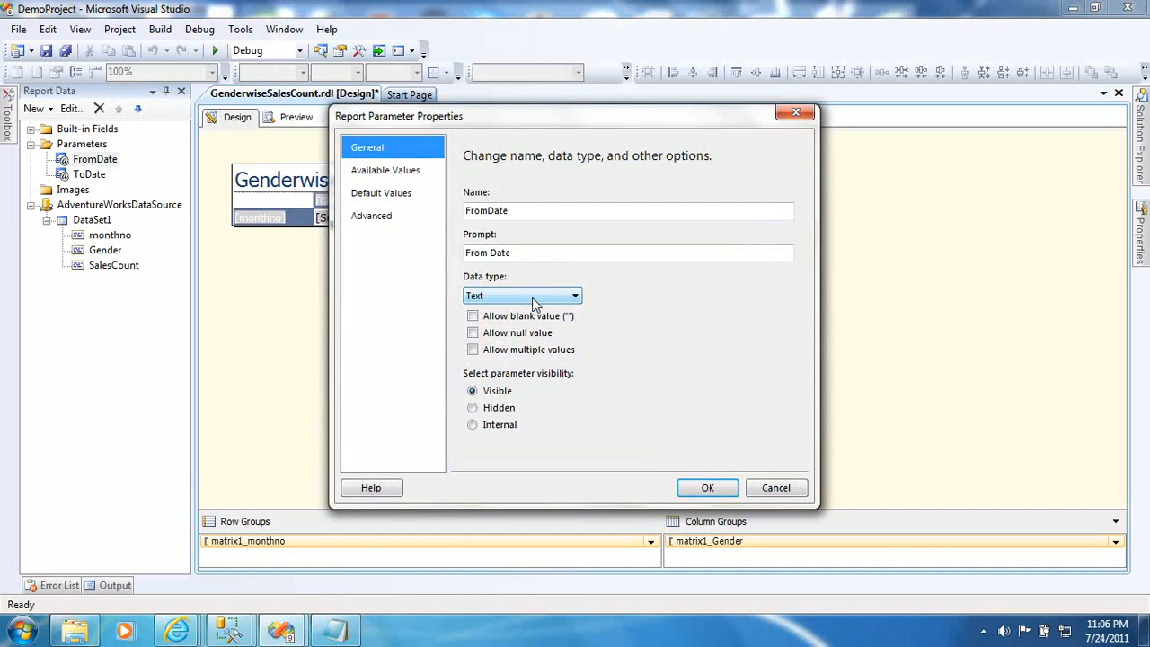
{"action": "left_click", "coordinate": [543, 297]}
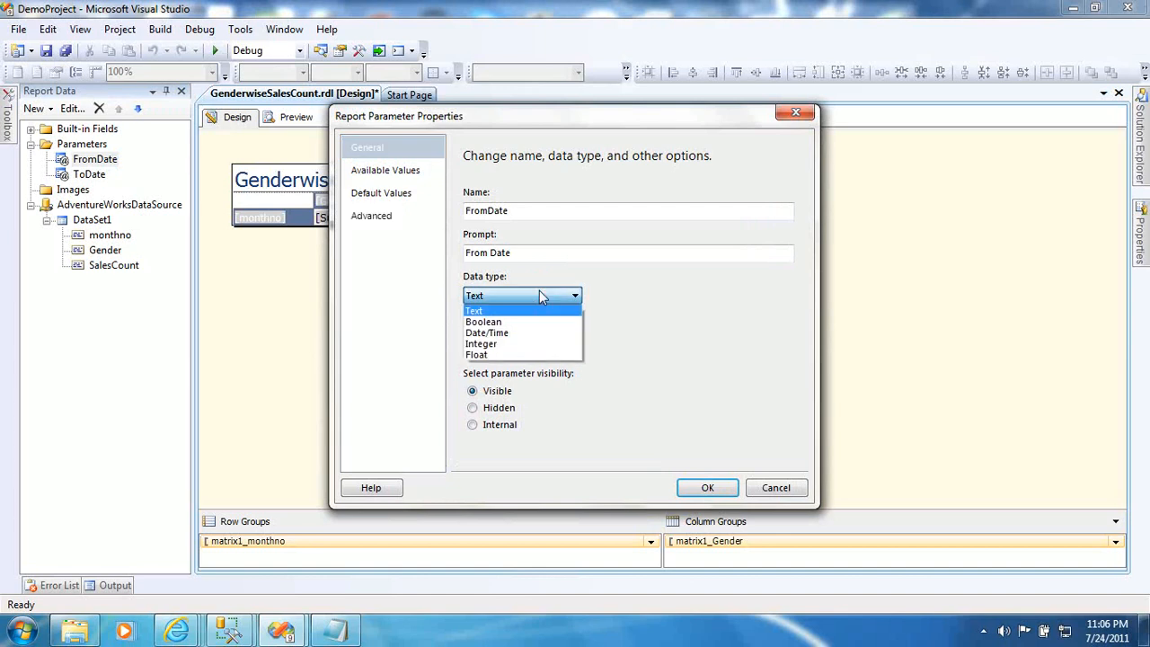
{"action": "left_click", "coordinate": [510, 333]}
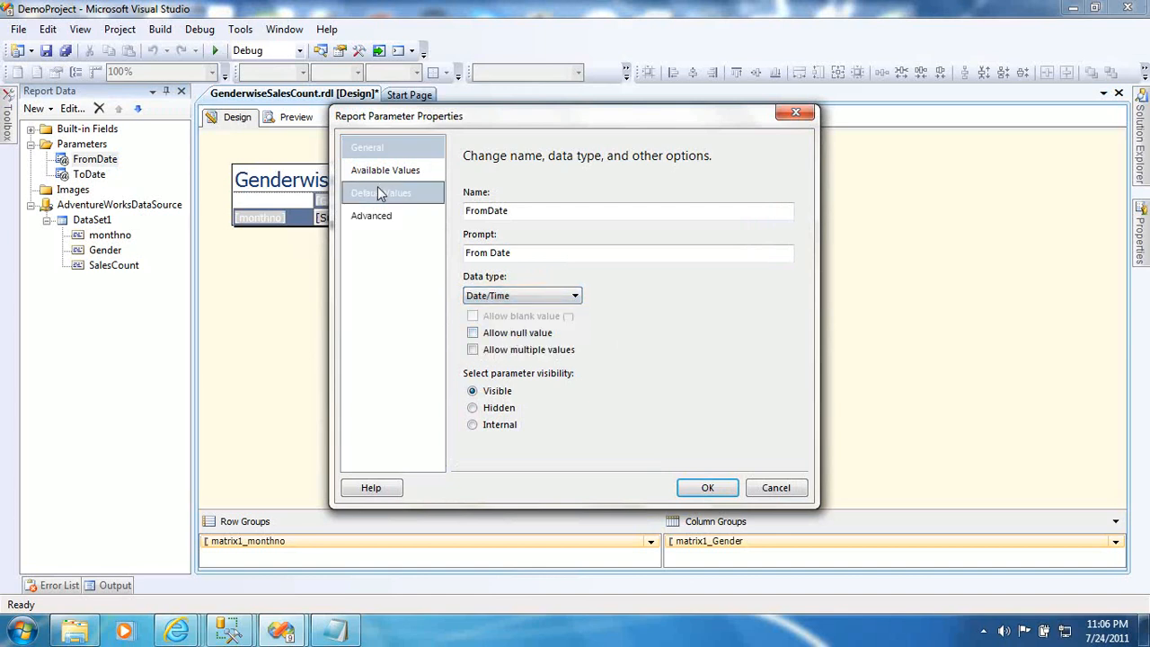
{"action": "left_click", "coordinate": [685, 496]}
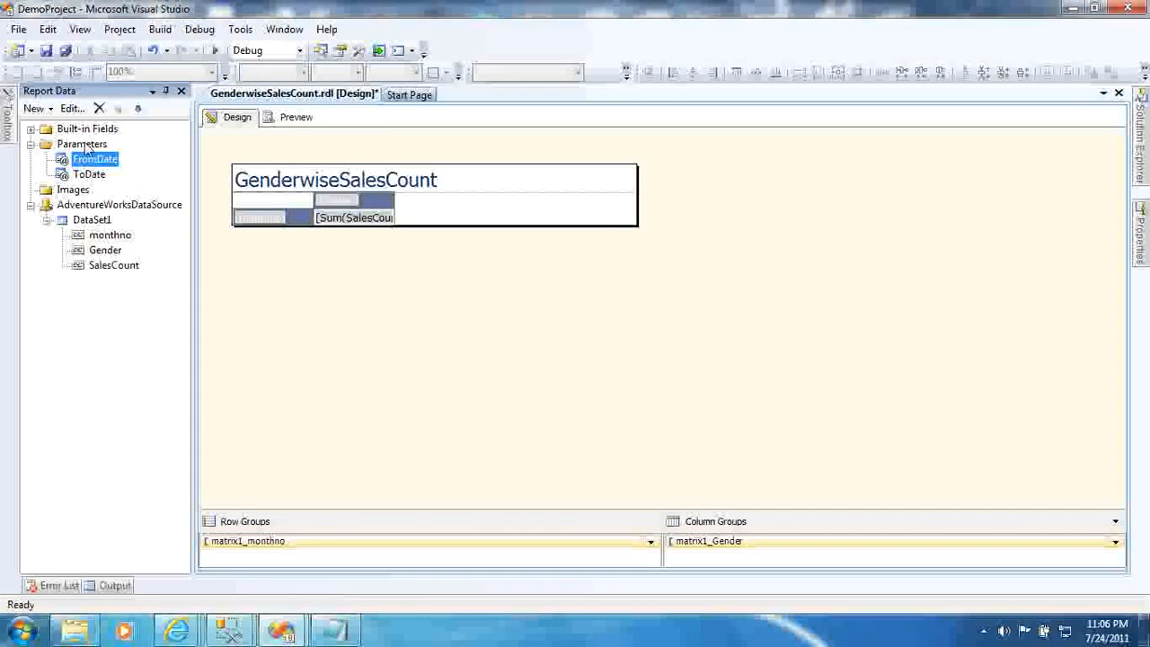
- Set the ToDate parameter's data type to Date/Time as well
{"action": "right_click", "coordinate": [85, 174]}
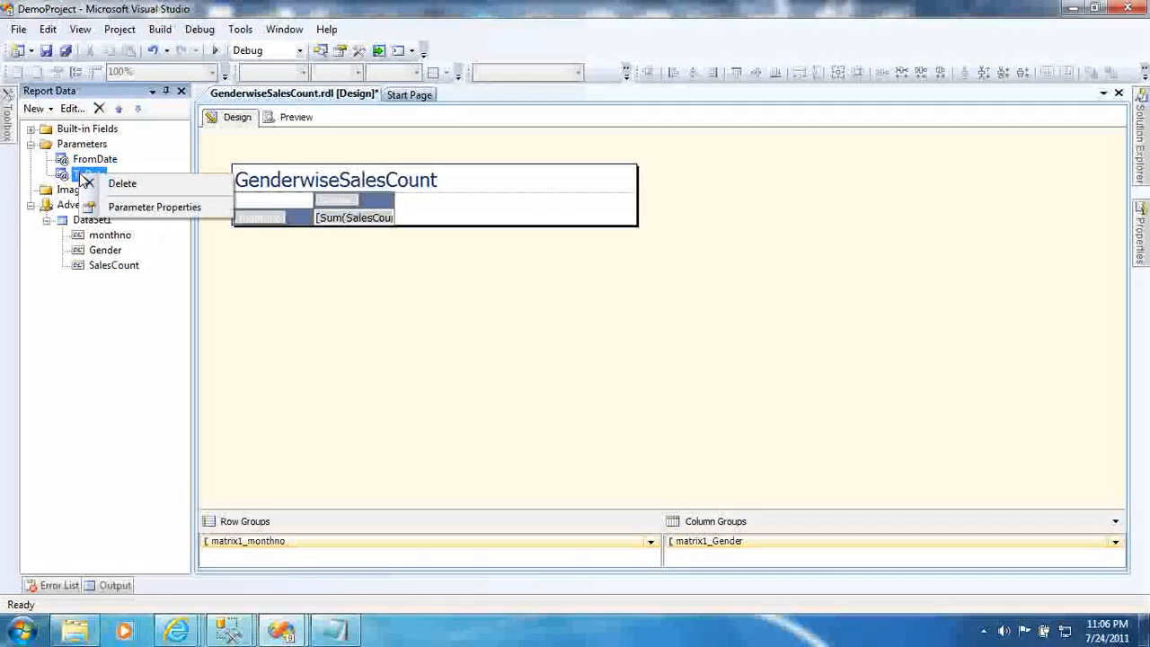
{"action": "left_click", "coordinate": [111, 208]}
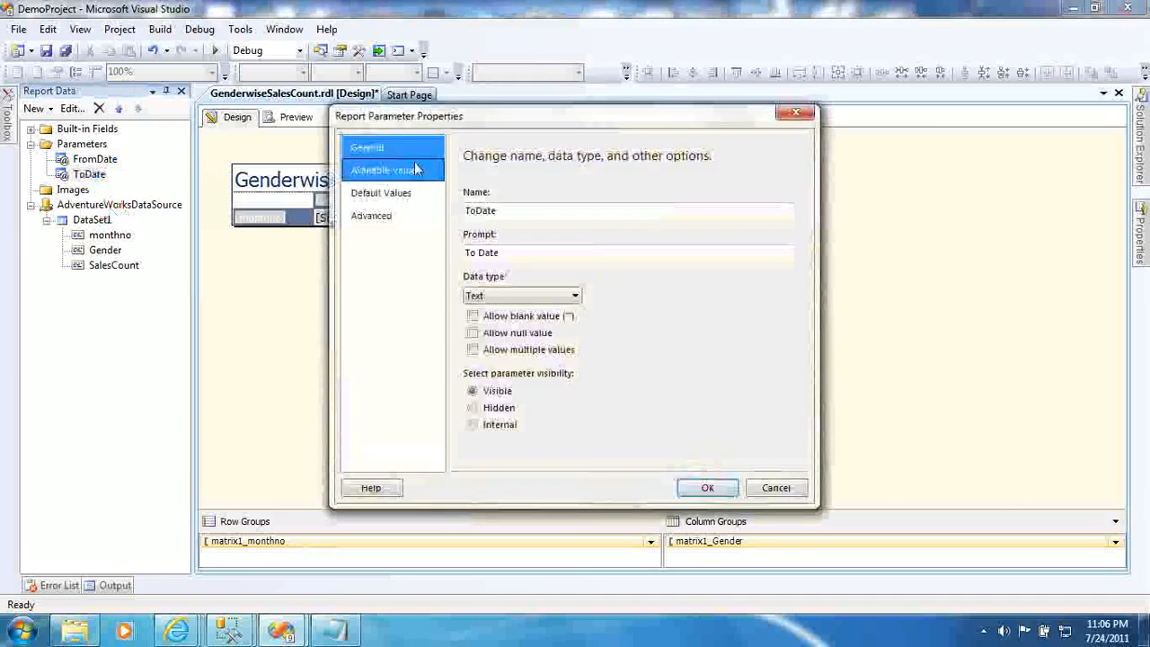
{"action": "left_click", "coordinate": [570, 295]}
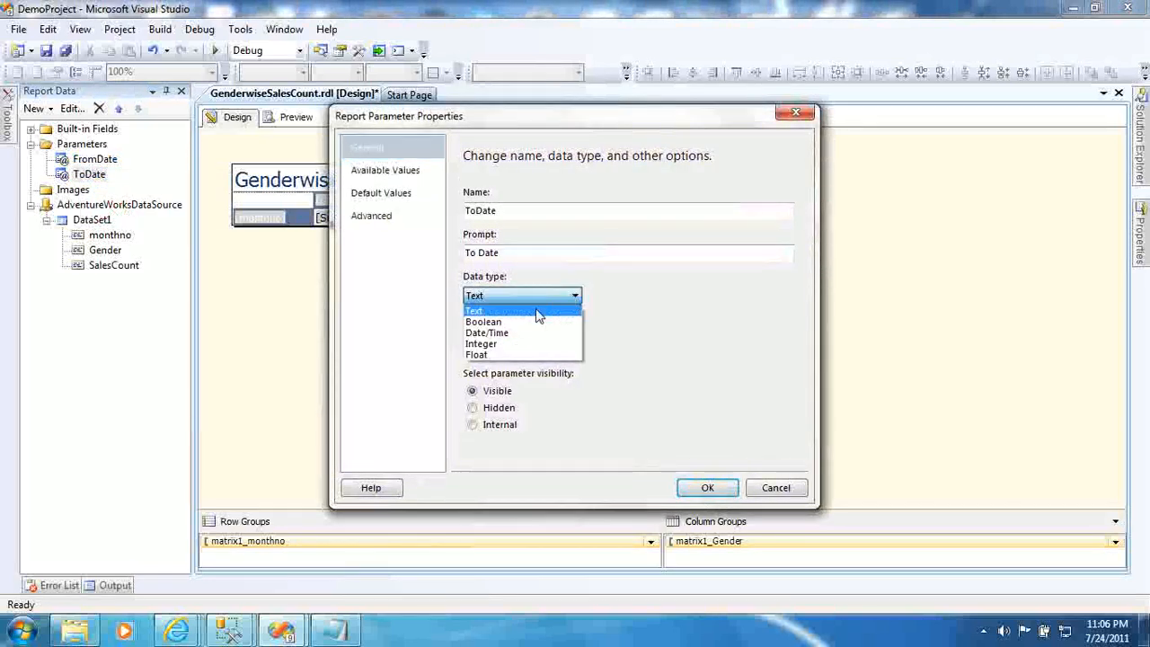
{"action": "left_click", "coordinate": [526, 332]}
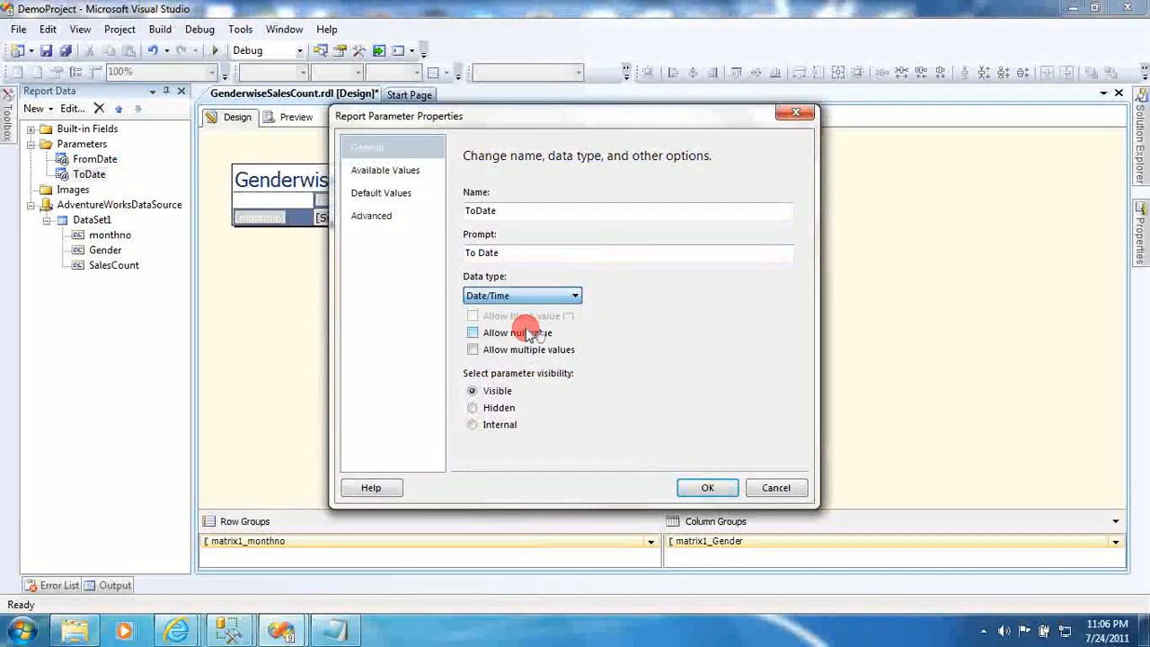
{"action": "left_click", "coordinate": [707, 487]}
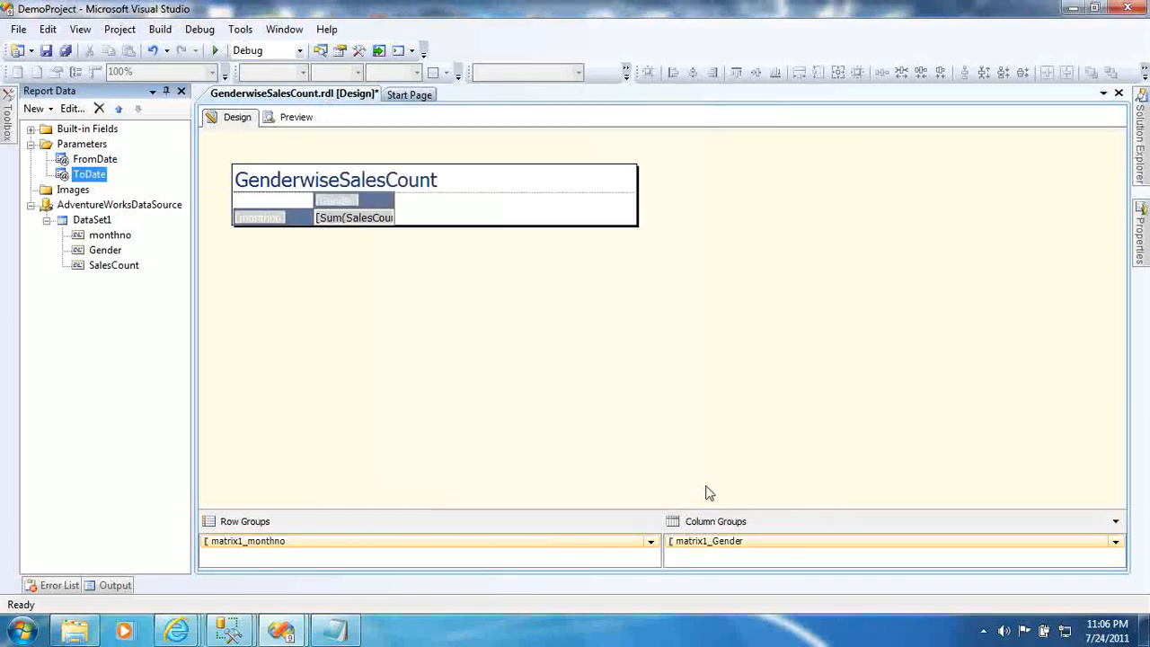
- In Preview, pick 1/1/2001 as the From Date using the calendar
{"action": "left_click", "coordinate": [283, 119]}
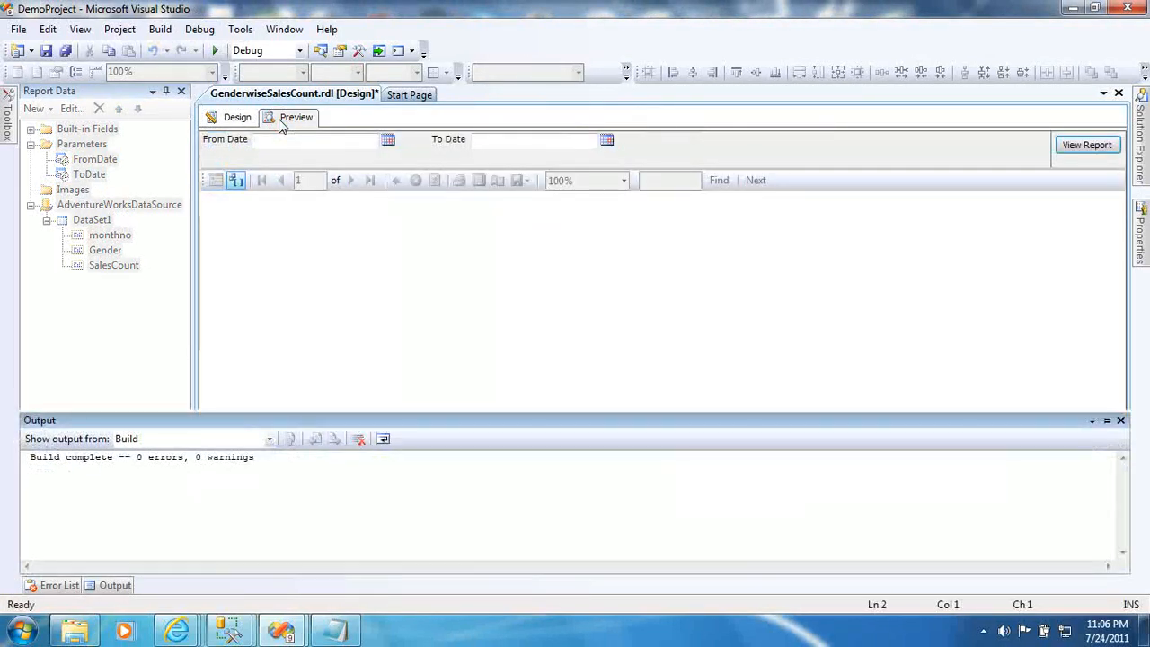
{"action": "left_click", "coordinate": [387, 140]}
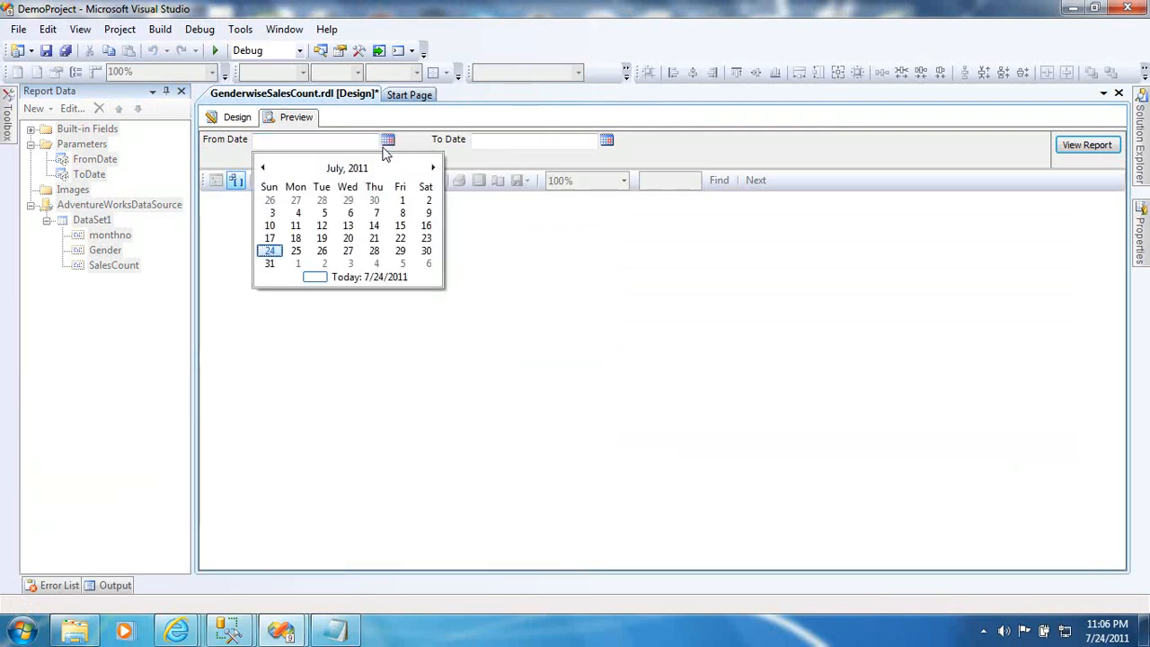
{"action": "left_click", "coordinate": [606, 141]}
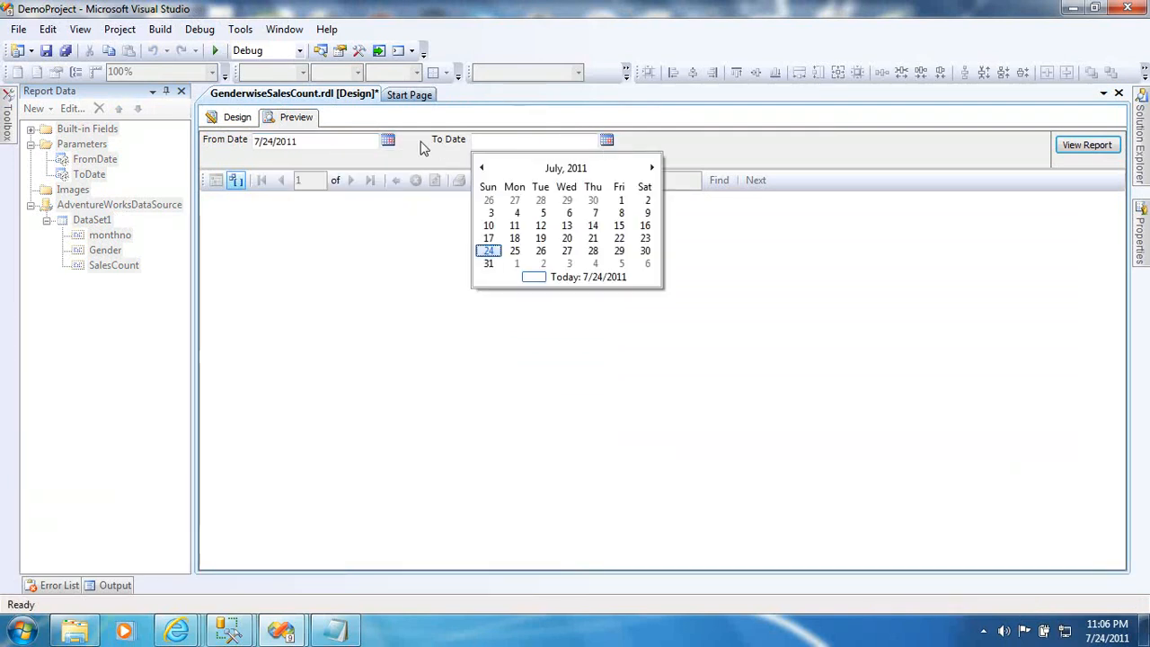
{"action": "left_click", "coordinate": [387, 140]}
{"action": "left_click", "coordinate": [357, 170]}
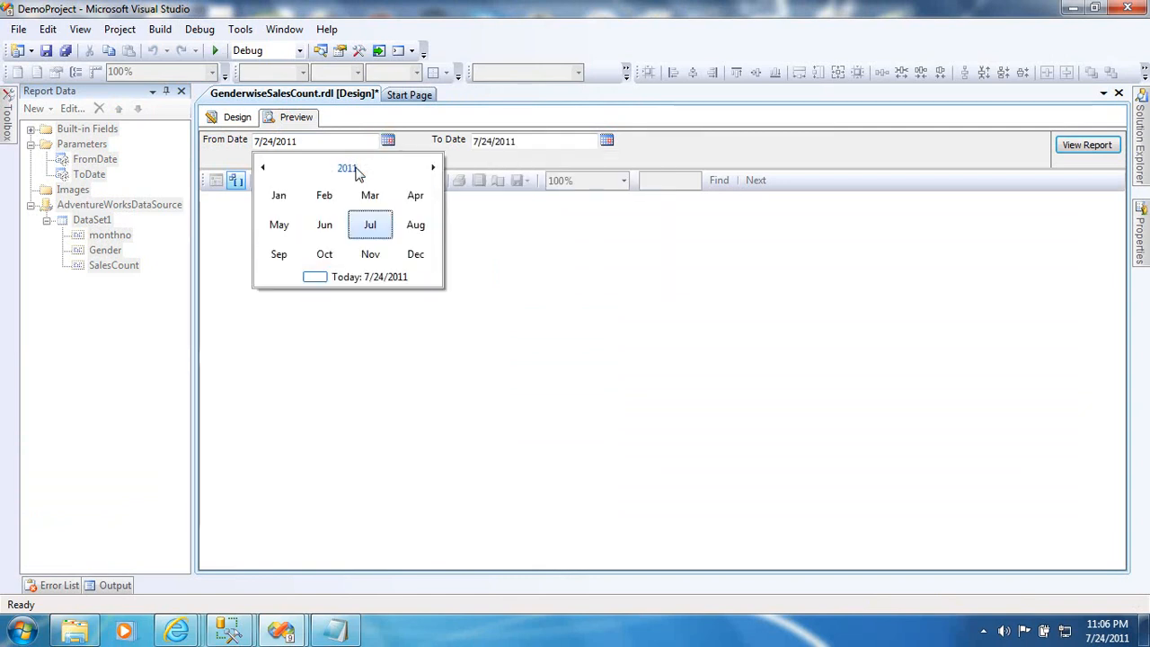
{"action": "left_click", "coordinate": [356, 170]}
{"action": "left_click", "coordinate": [357, 169]}
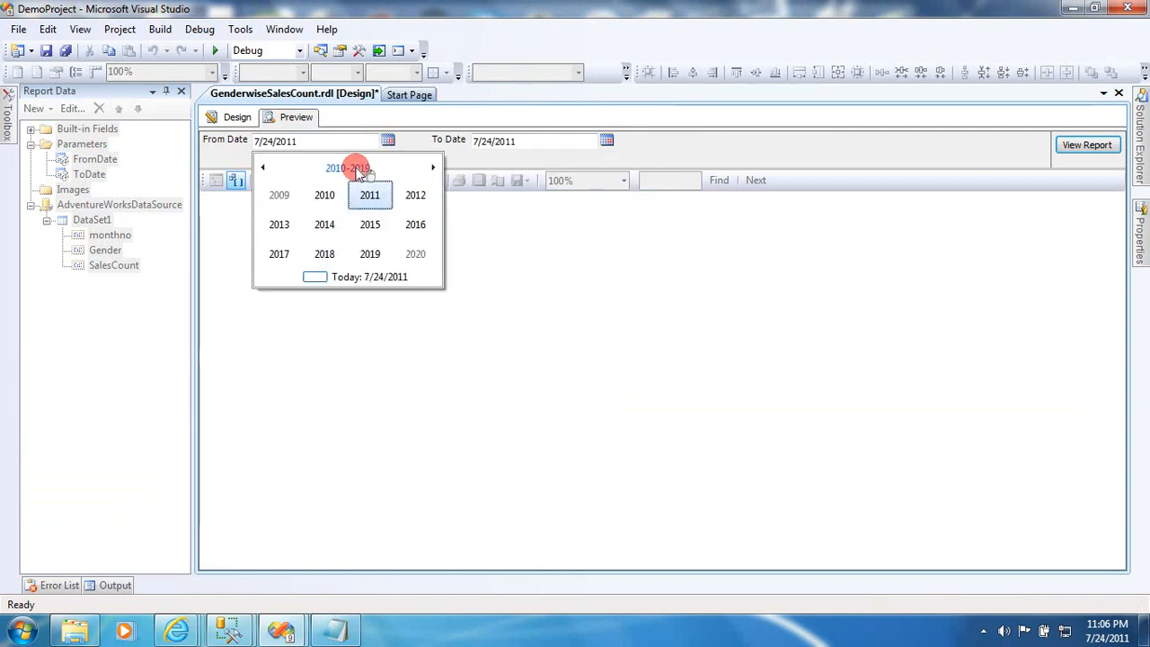
{"action": "left_click", "coordinate": [333, 199]}
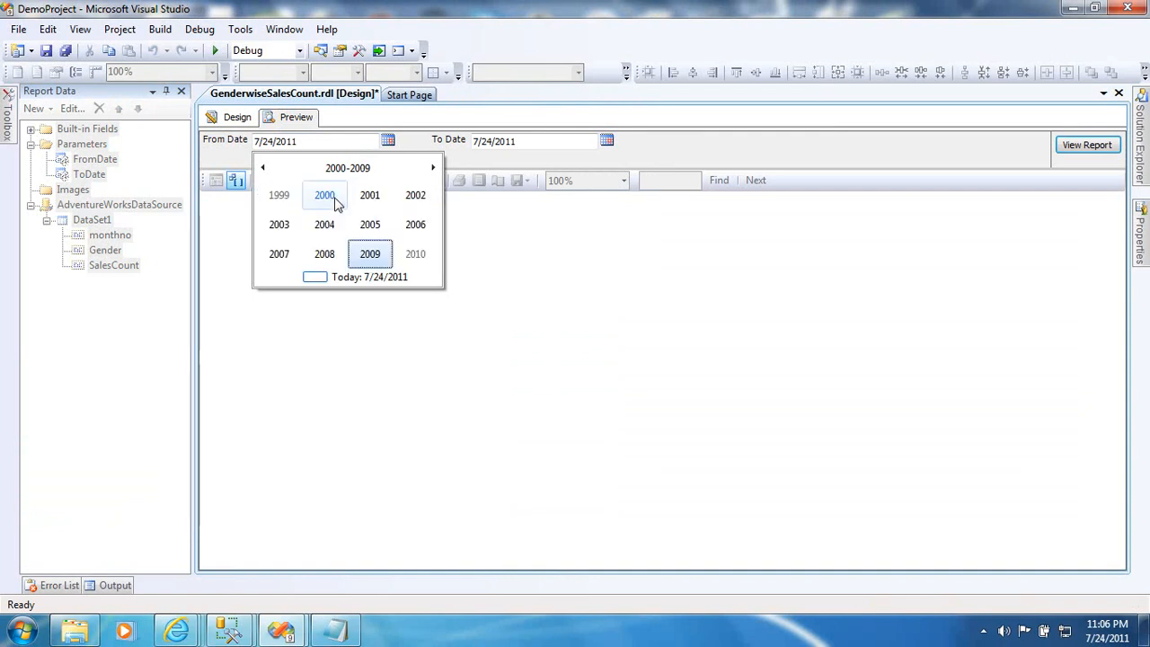
{"action": "left_click", "coordinate": [370, 199]}
{"action": "left_click", "coordinate": [286, 200]}
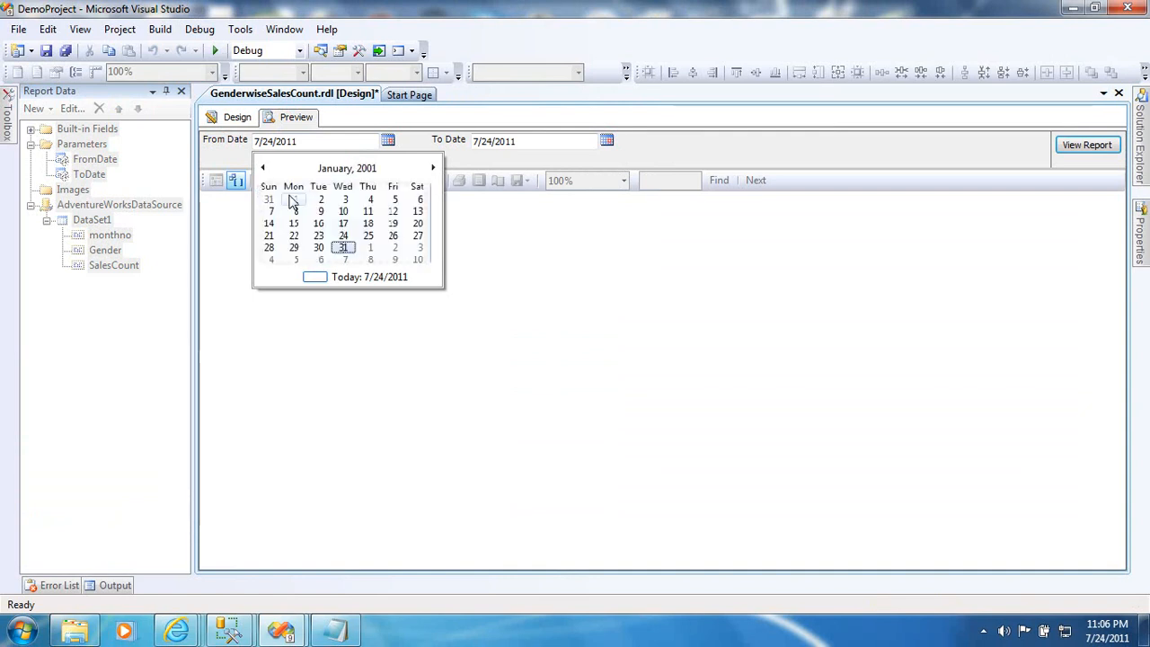
{"action": "left_click", "coordinate": [301, 201]}
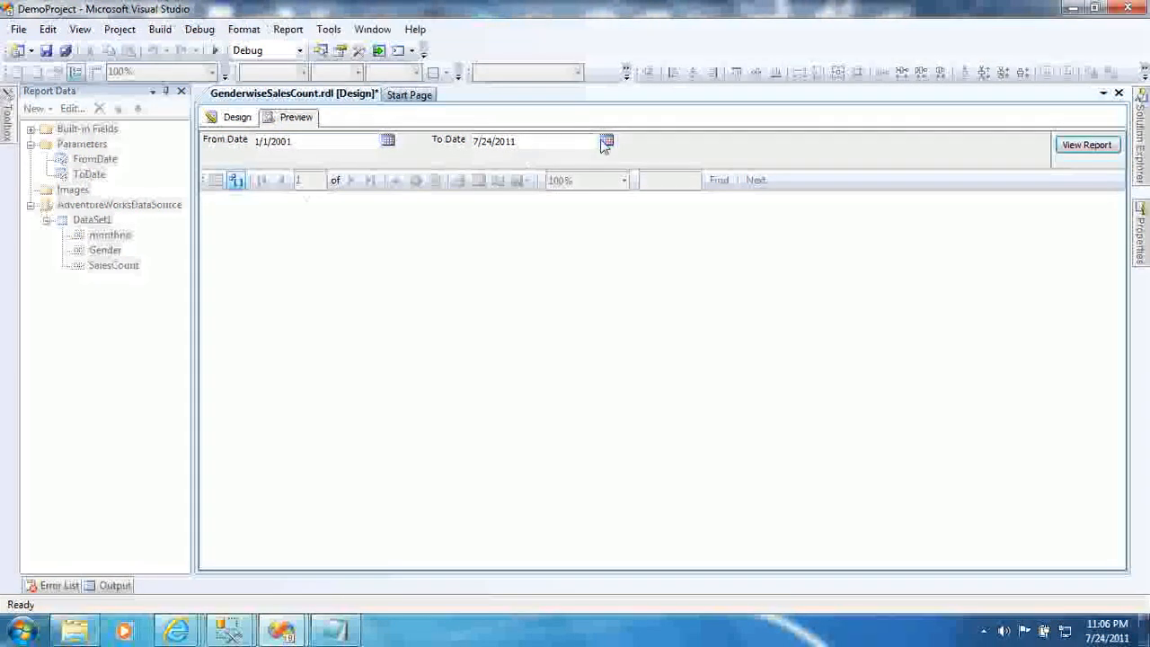
- Keep To Date at today, 7/24/2011, and view the report
{"action": "left_click", "coordinate": [606, 140]}
{"action": "left_click", "coordinate": [607, 278]}
{"action": "left_click", "coordinate": [1086, 147]}
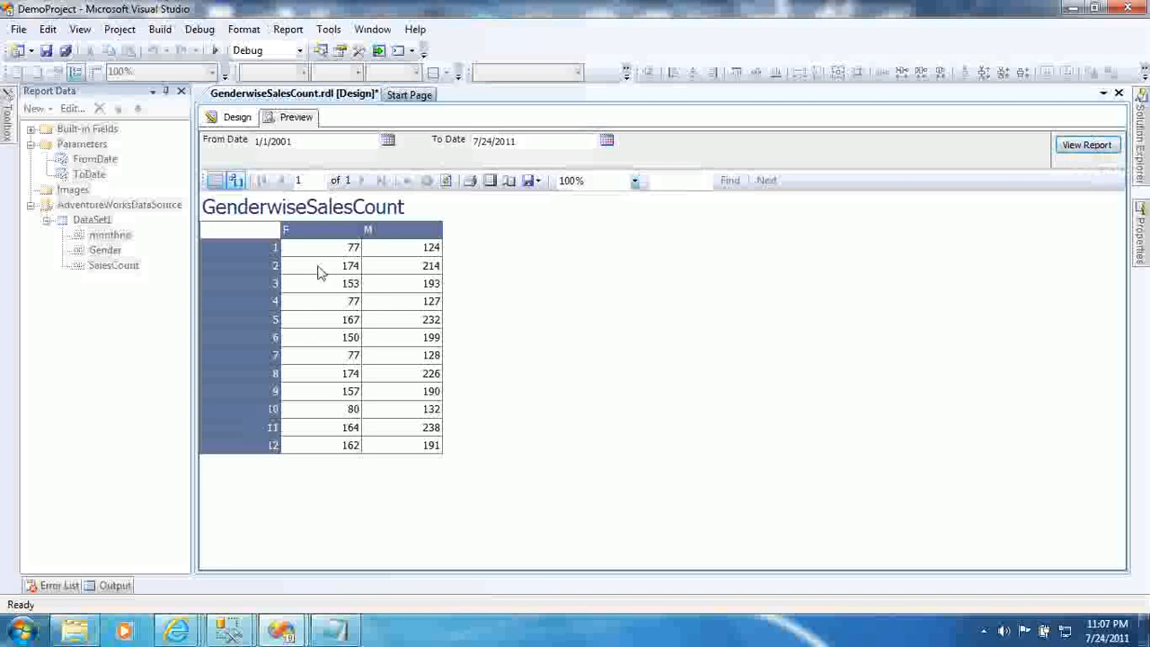
{"action": "left_click", "coordinate": [536, 139]}
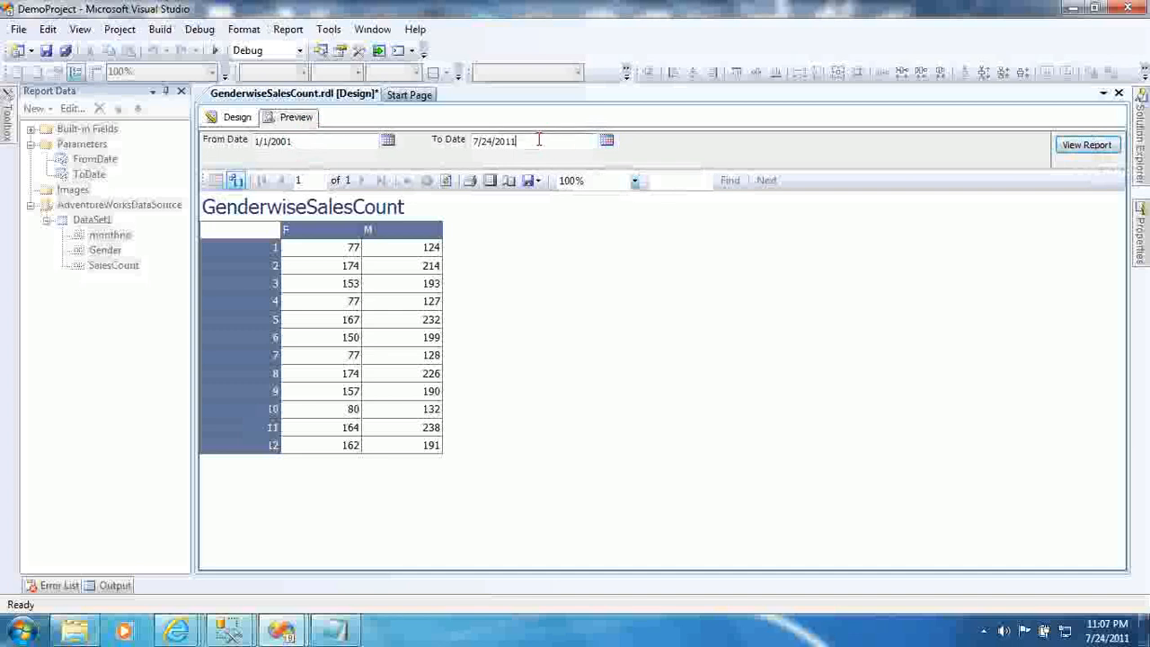